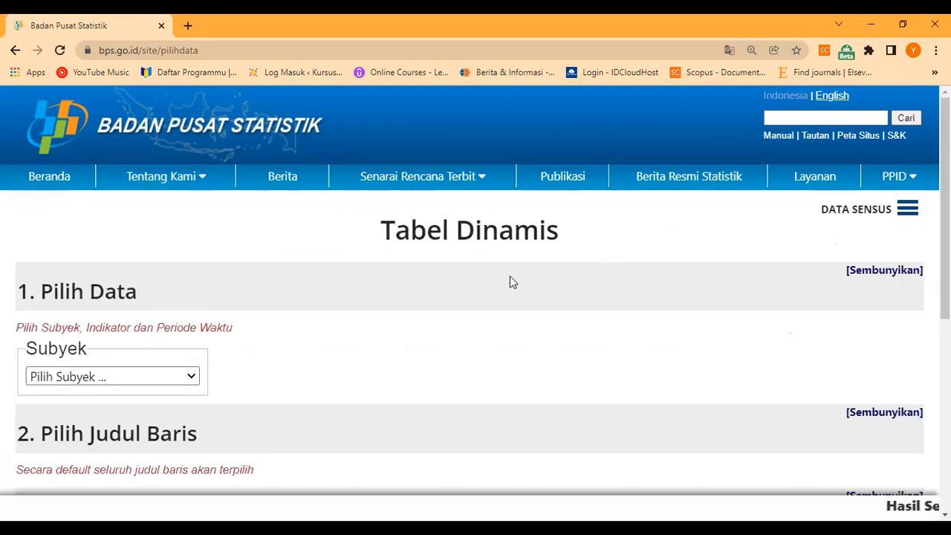
Step: Choose Ekspor-Impor under Ekonomi dan Perdagangan as the subject of the dynamic table
scroll(509, 277, down, 1)
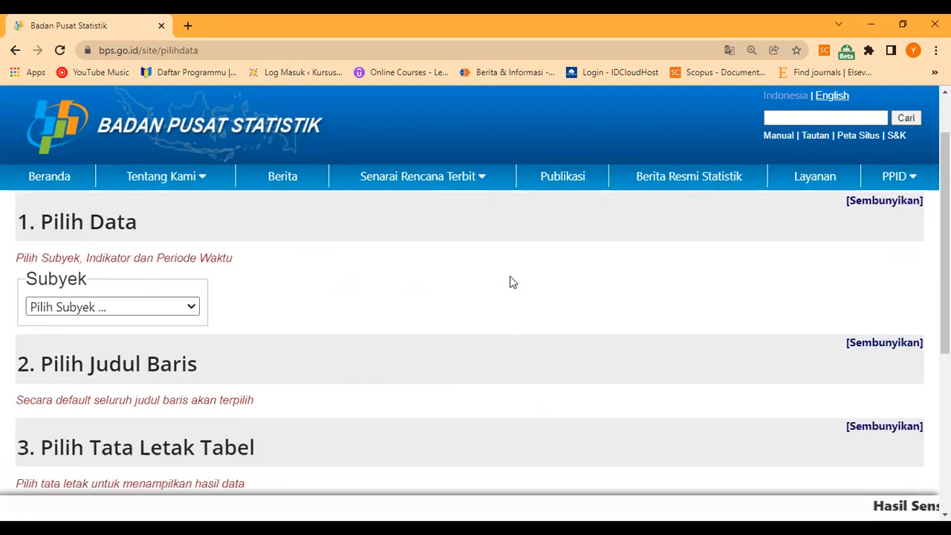
click(191, 313)
scroll(208, 217, down, 8)
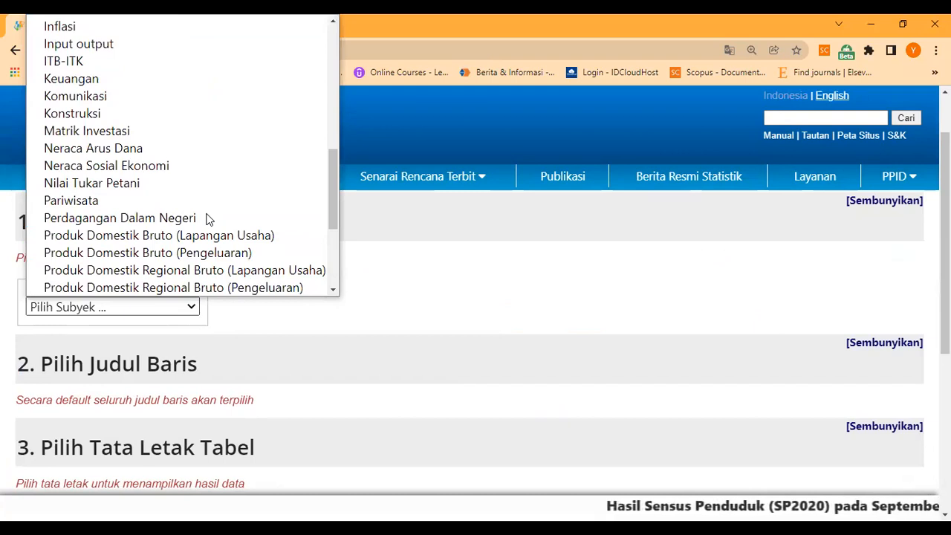
scroll(208, 219, up, 4)
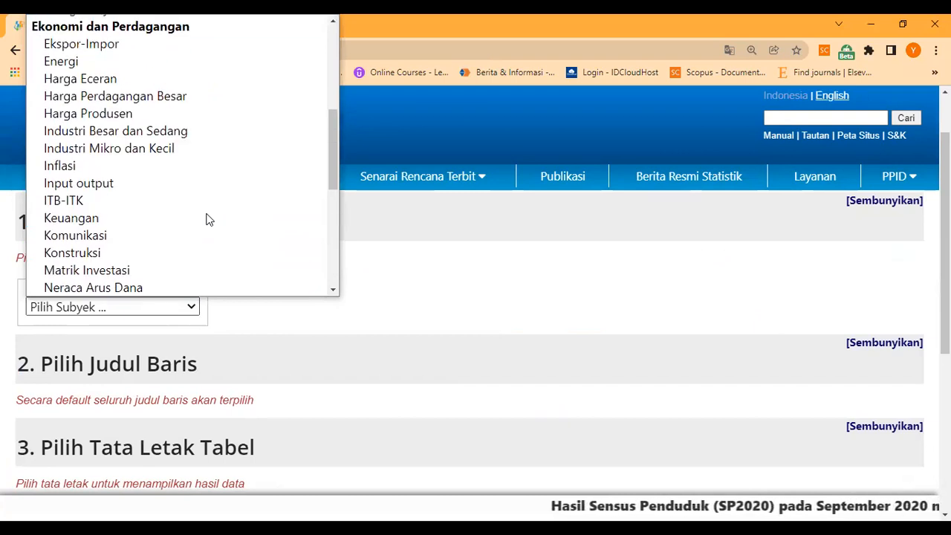
click(156, 44)
Step: Select the indicator Nilai Impor Migas-NonMigas (Juta US$) for the export-import subject
scroll(550, 349, down, 3)
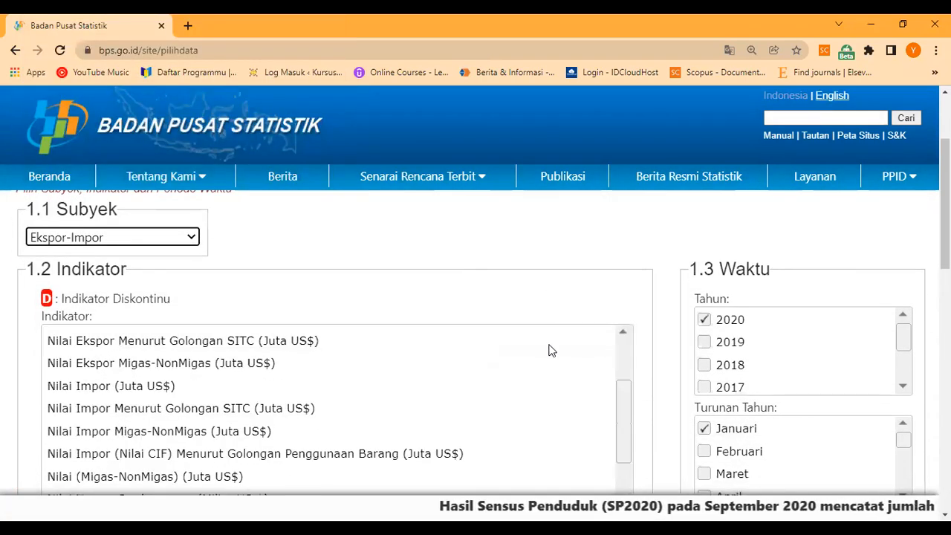
click(174, 382)
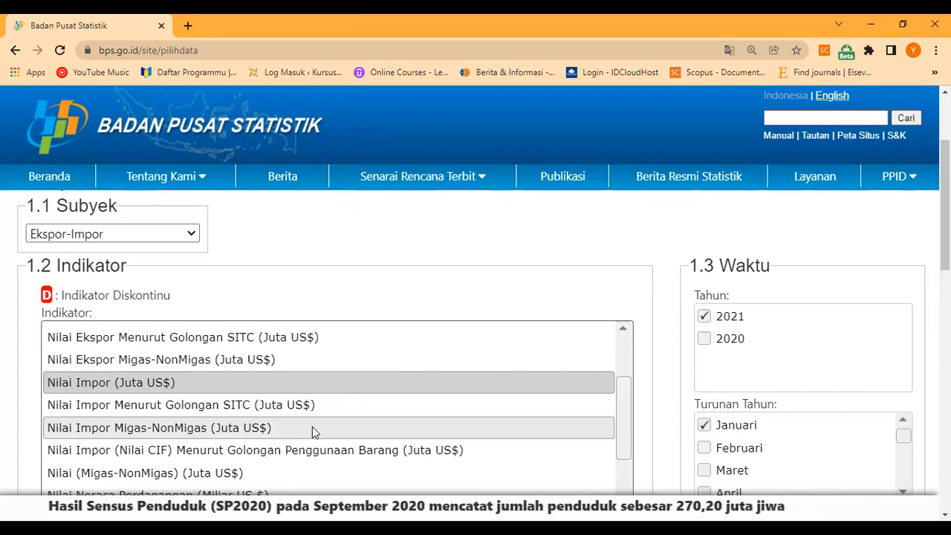
click(247, 433)
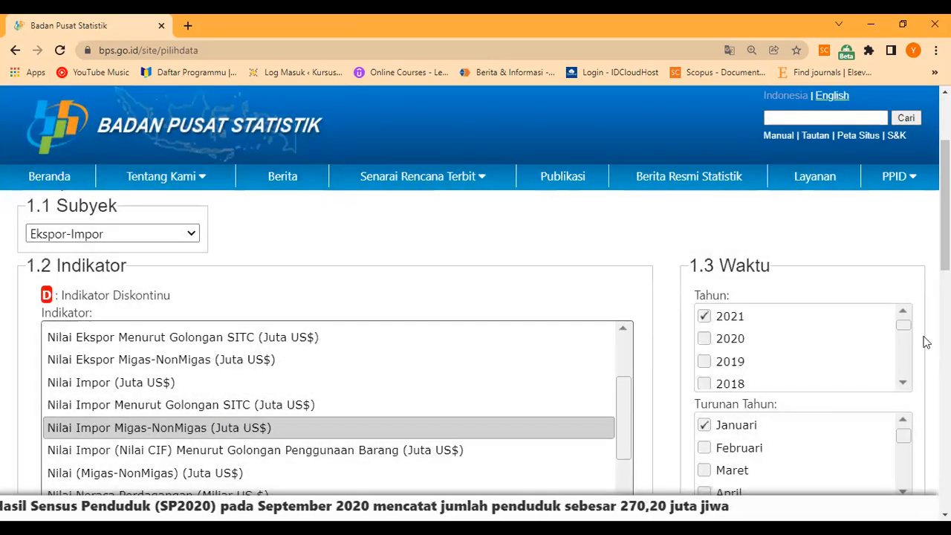
Step: Deselect the year 2021 and select 2010 for the Nilai Impor Migas-NonMigas indicator
click(704, 317)
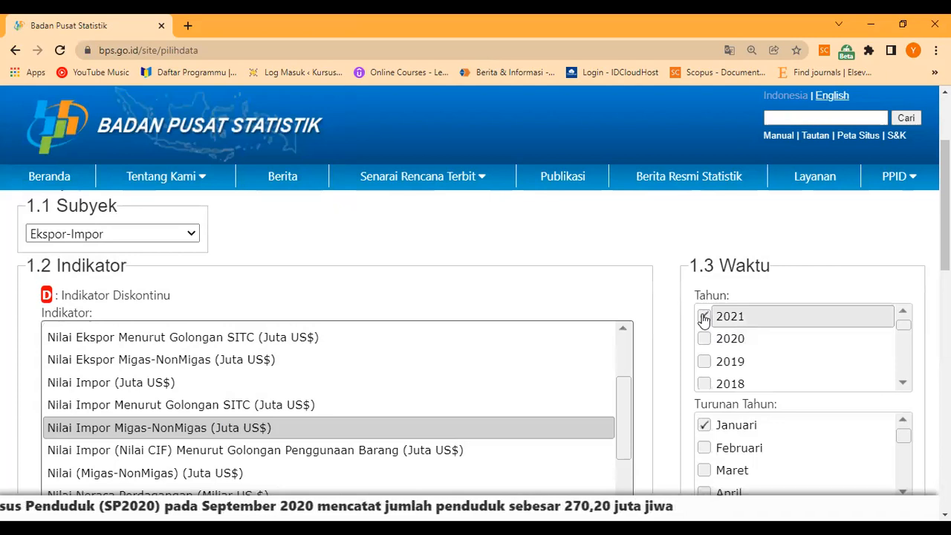
click(704, 317)
mouse_move(903, 330)
mouse_down()
mouse_move(901, 378)
mouse_move(909, 333)
mouse_up()
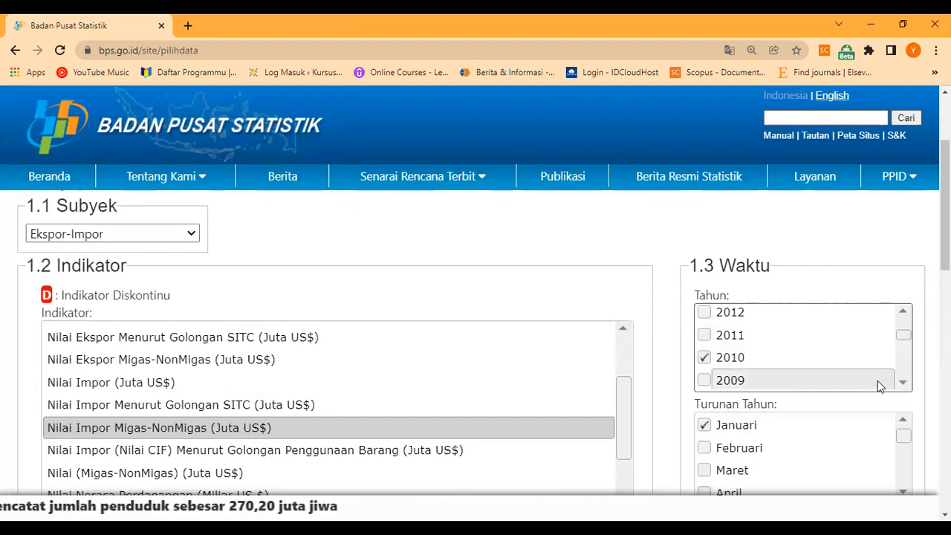
scroll(877, 385, up, 5)
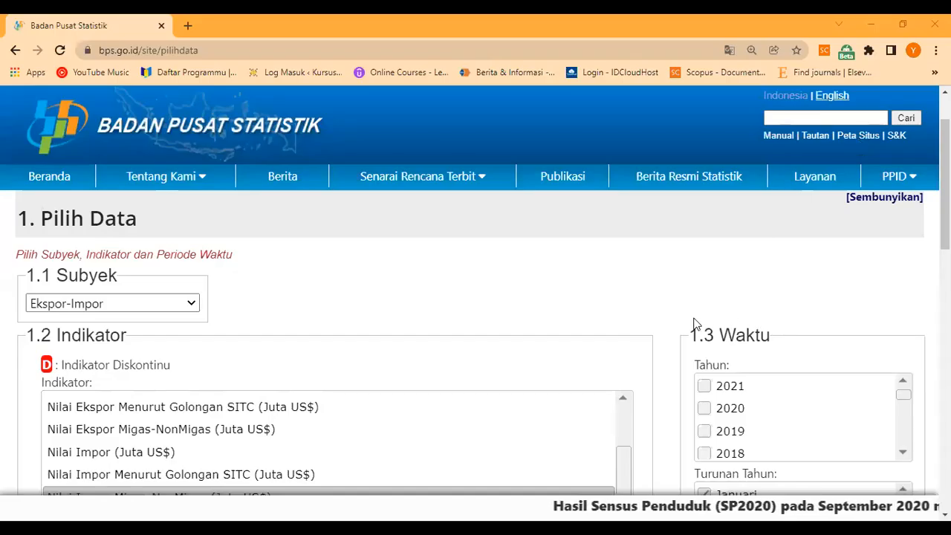
Step: Select the years 2020, 2019, 2018, 2017, 2016, 2015 and 2014 for the import indicator
click(704, 407)
click(902, 453)
click(902, 453)
click(704, 413)
click(704, 436)
click(901, 452)
click(704, 414)
click(705, 438)
click(903, 452)
click(703, 427)
click(705, 451)
scroll(807, 437, down, 1)
scroll(828, 435, up, 1)
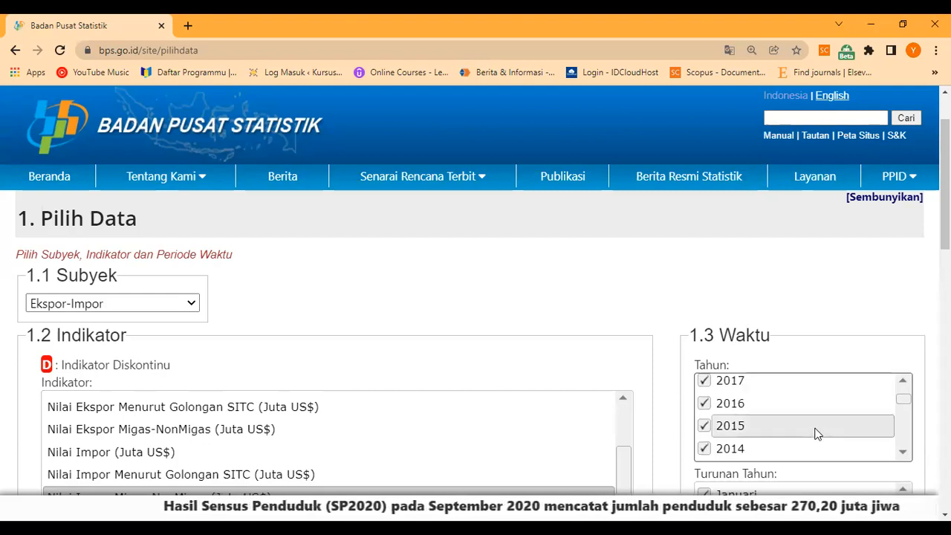
Step: Select the years 2011, 2012 and 2013 as well to complete the import indicator's year range
scroll(814, 434, down, 2)
click(704, 429)
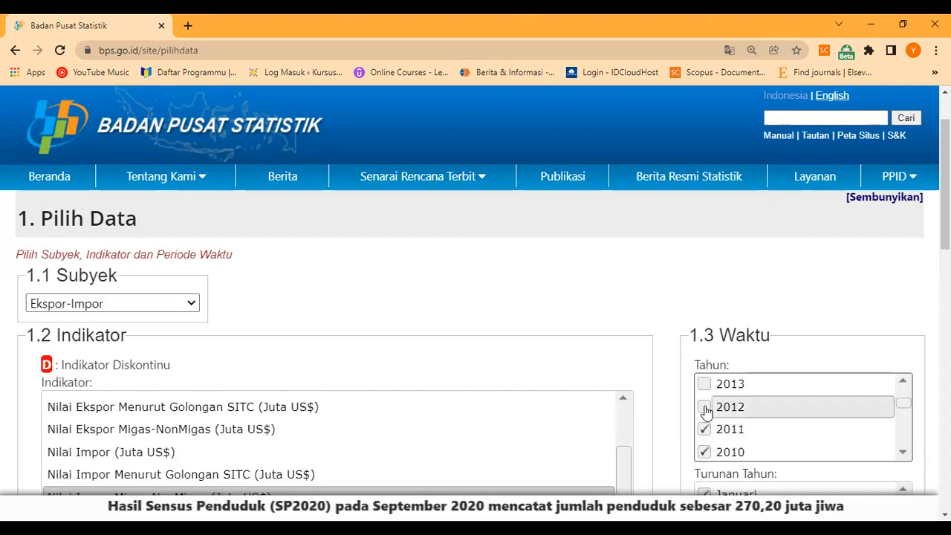
click(704, 406)
click(704, 383)
click(902, 382)
click(901, 383)
click(901, 383)
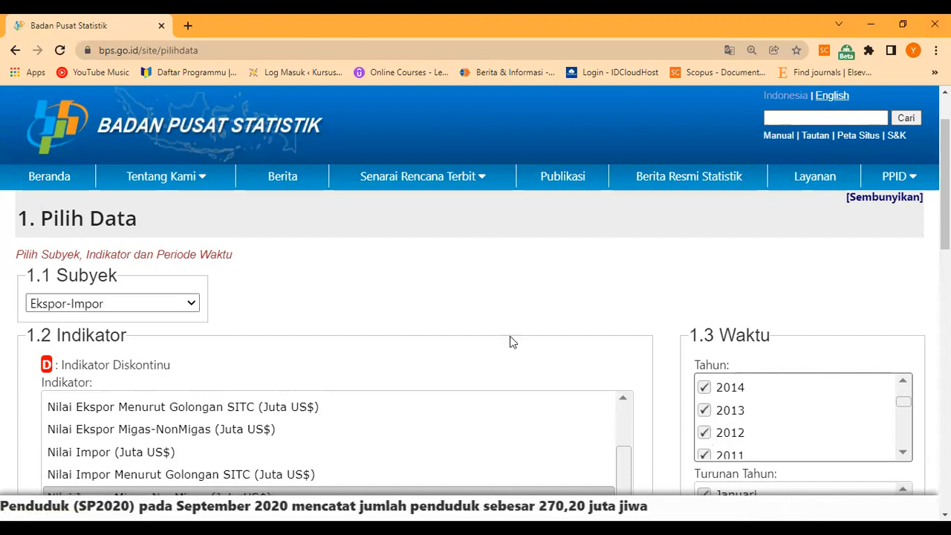
Step: Add the January Nilai Impor Migas-NonMigas (Juta US$) data for 2010 to 2020 to the selected data and review the entries
scroll(534, 334, down, 2)
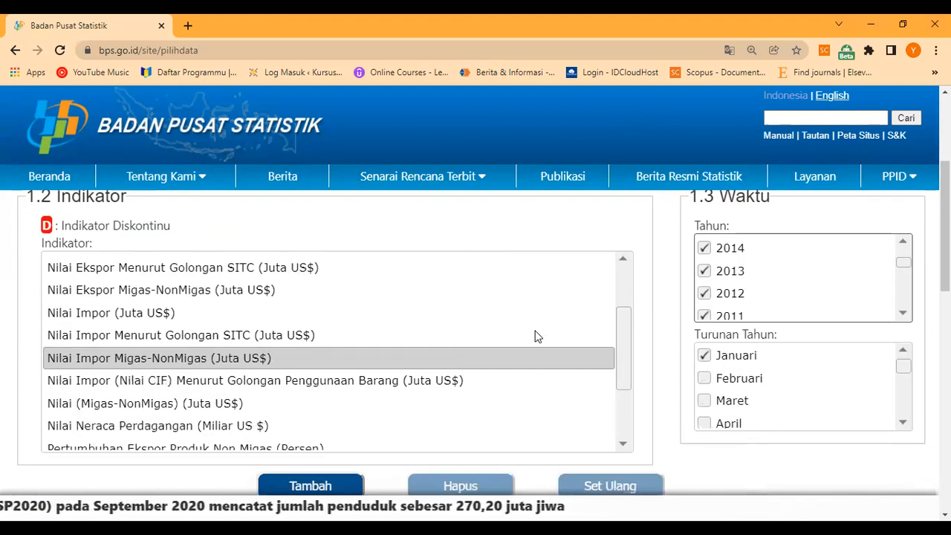
scroll(534, 336, down, 2)
scroll(945, 245, down, 1)
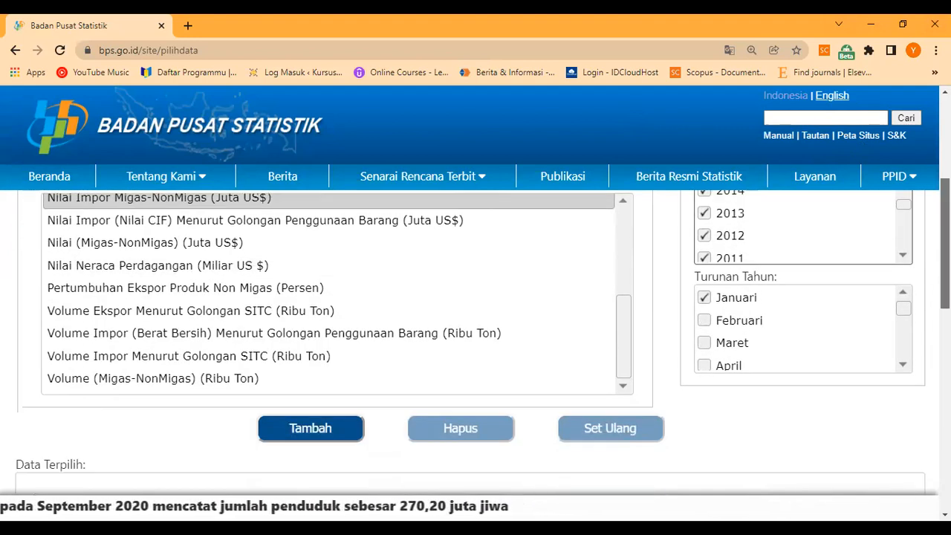
drag(945, 245, 945, 247)
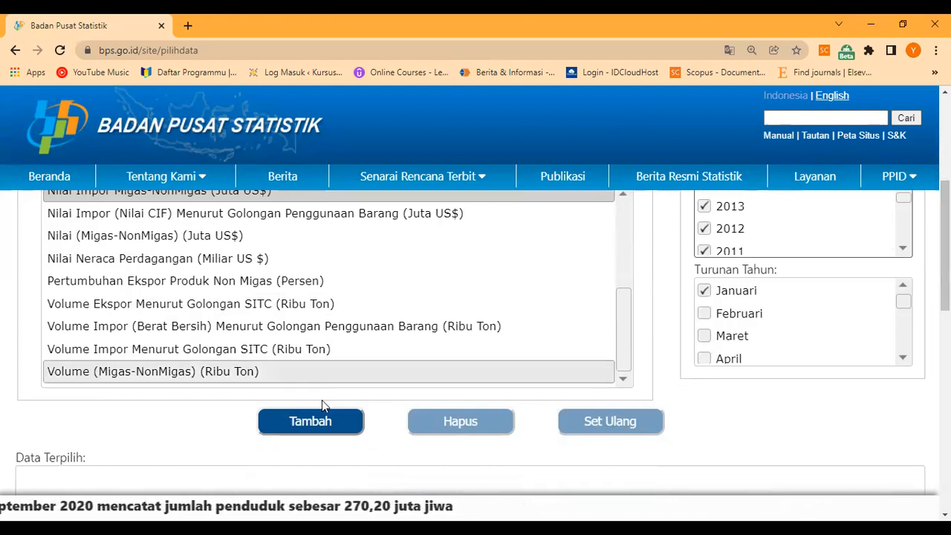
click(319, 422)
scroll(639, 304, down, 2)
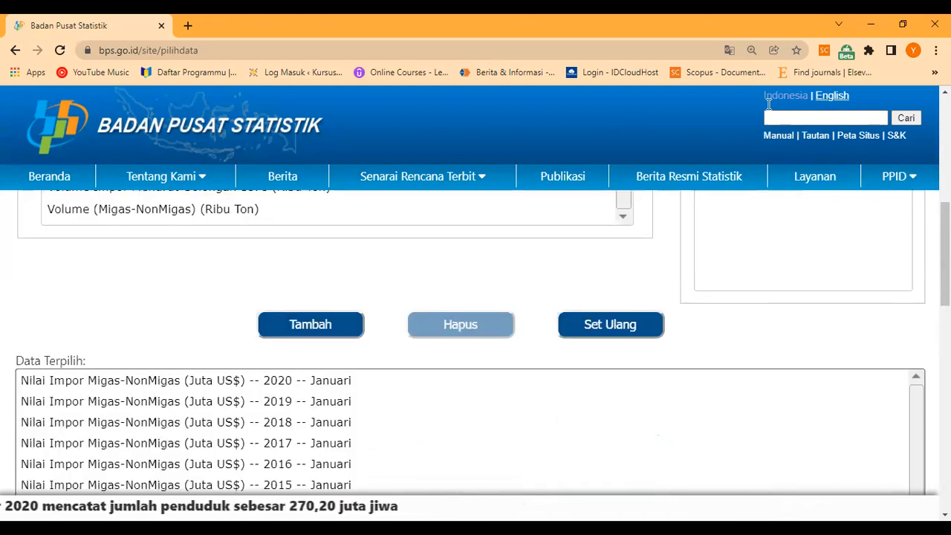
scroll(665, 364, down, 3)
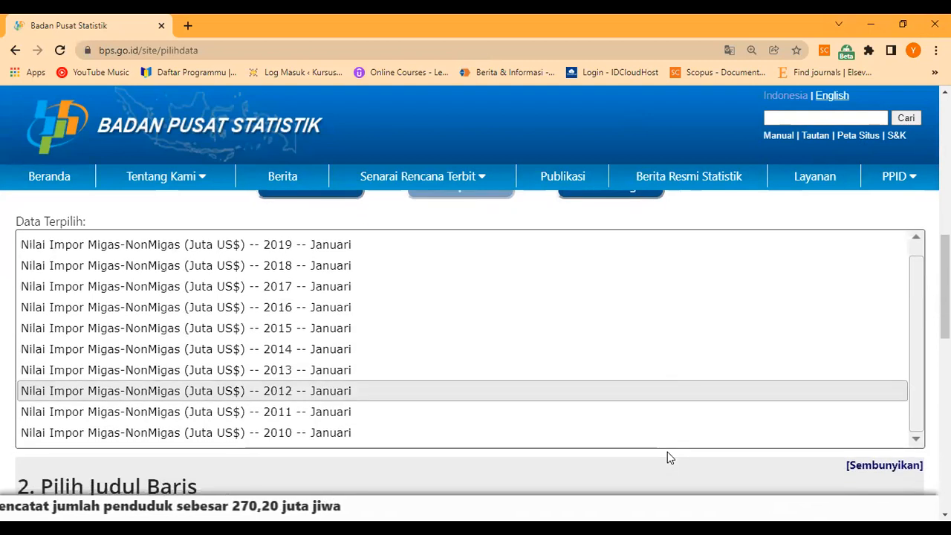
scroll(745, 257, up, 3)
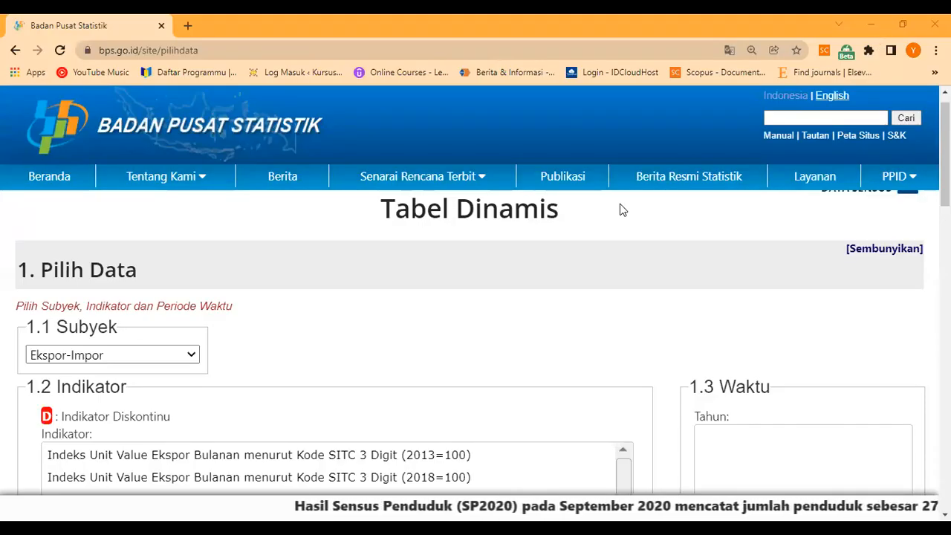
Step: Change the subject to Produk Domestik Bruto (Lapangan Usaha)
click(186, 357)
scroll(223, 255, down, 2)
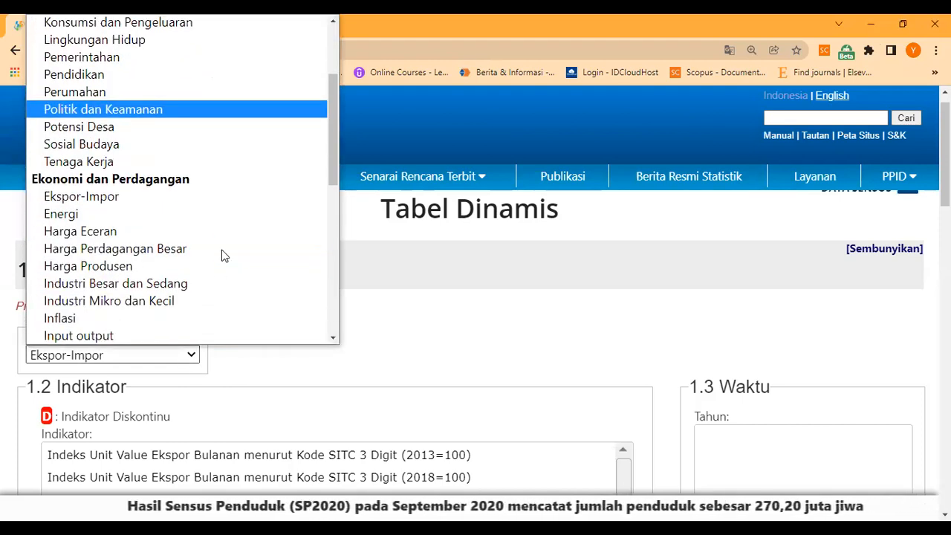
scroll(225, 256, down, 2)
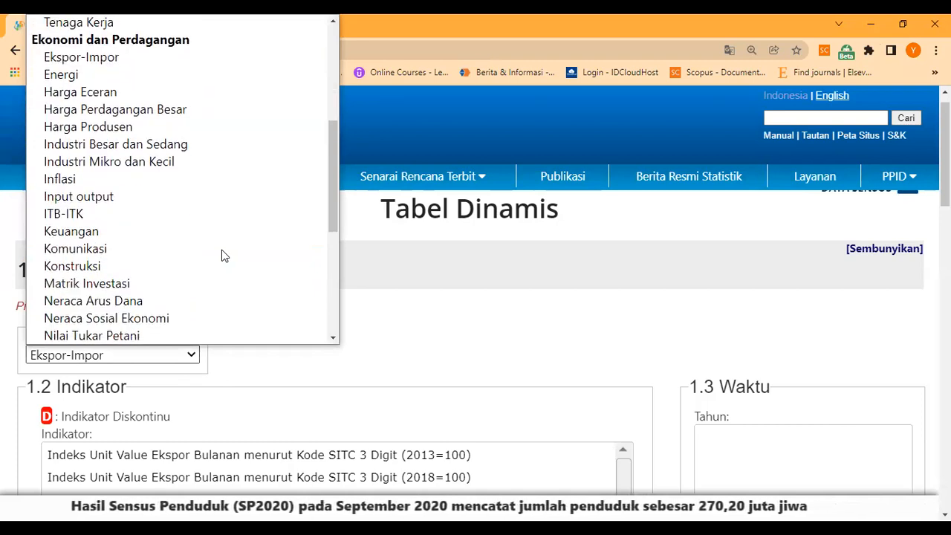
scroll(225, 255, down, 2)
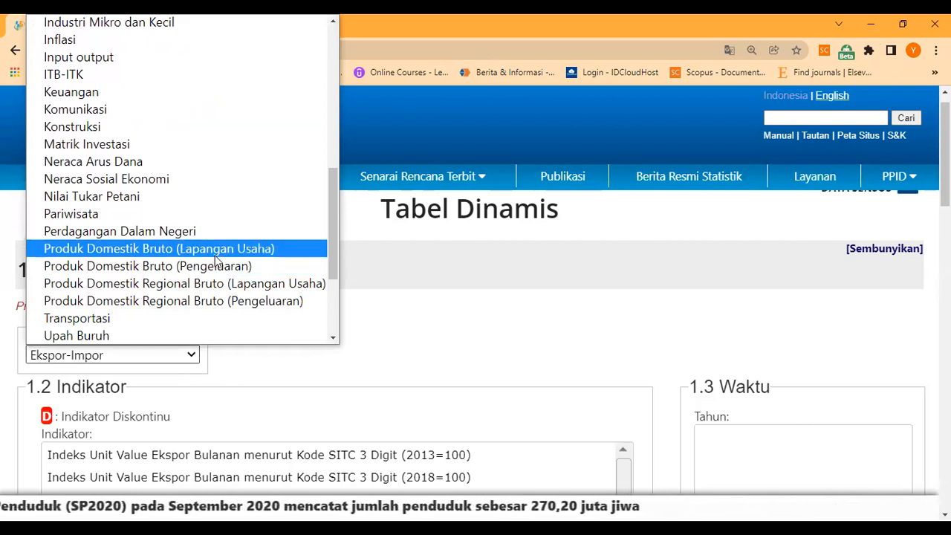
click(222, 248)
Step: Select the indicator [Seri 2010] Sumber Pertumbuhan PDB Seri 2010 (Persen)
scroll(471, 361, down, 3)
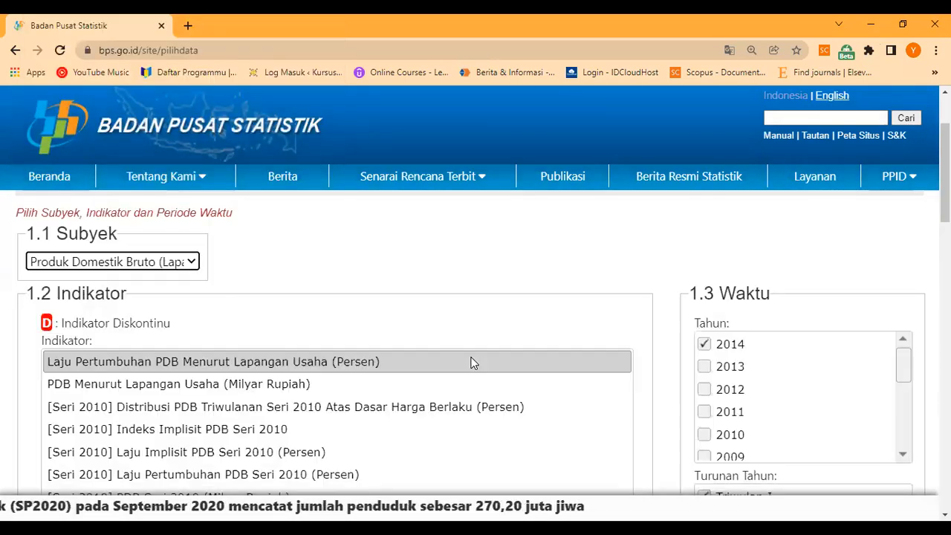
scroll(470, 361, up, 1)
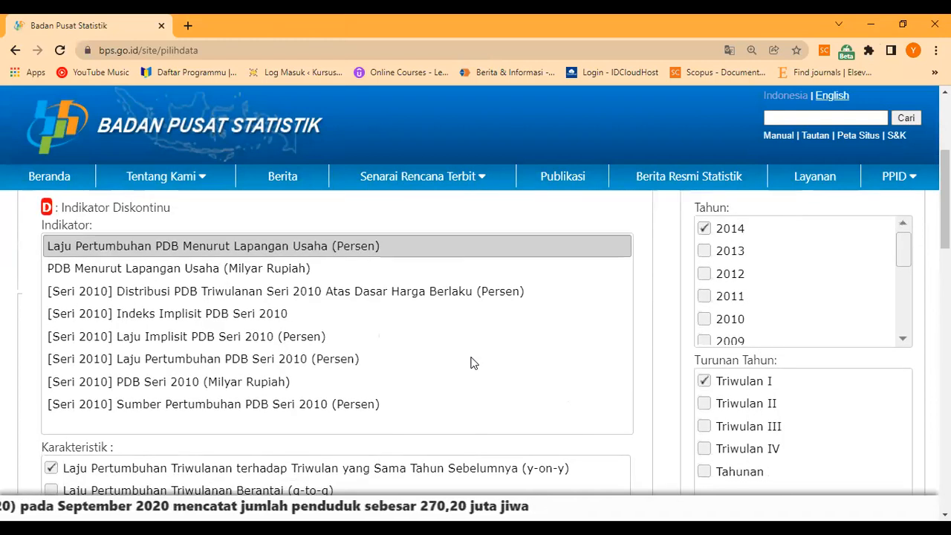
click(353, 407)
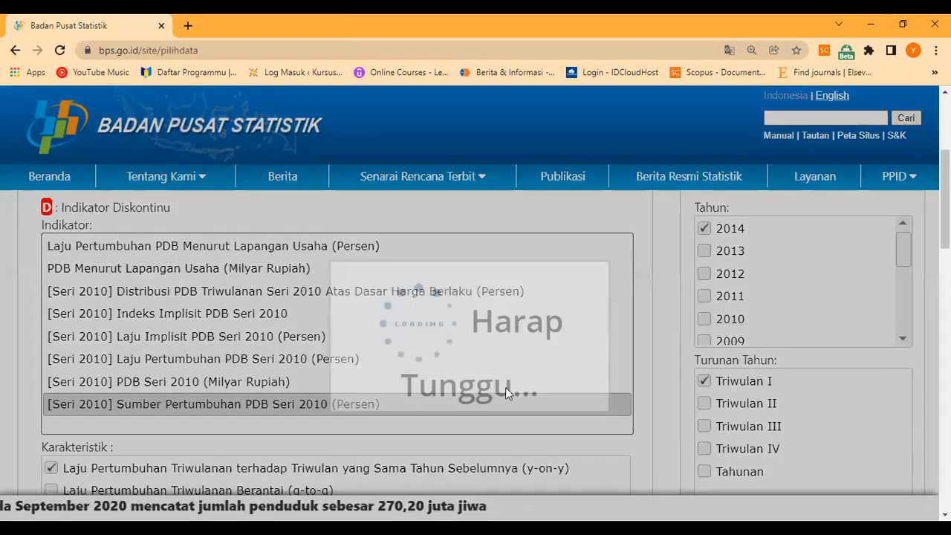
Step: For the GDP growth source indicator, deselect the year 2021 and select 2020 and 2010 through 2014
drag(905, 253, 919, 237)
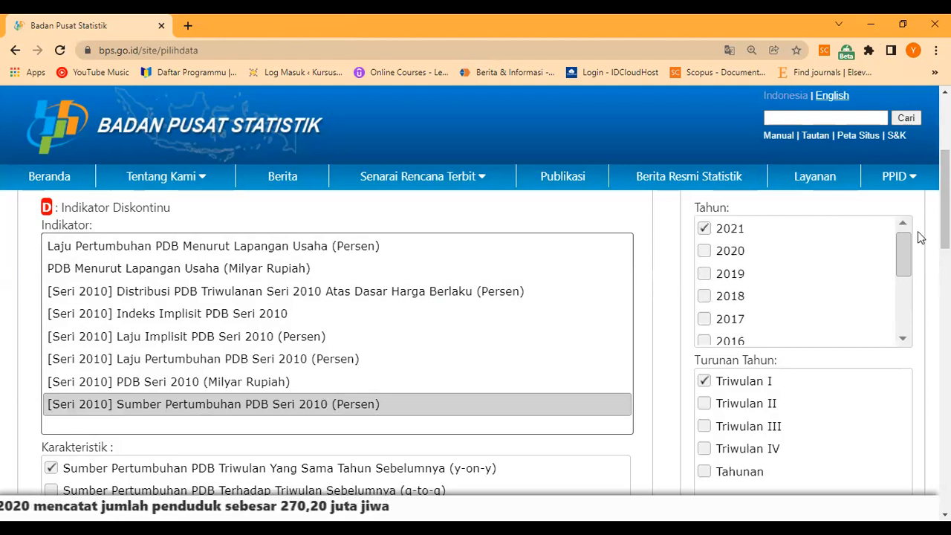
click(703, 251)
click(703, 228)
drag(905, 255, 898, 325)
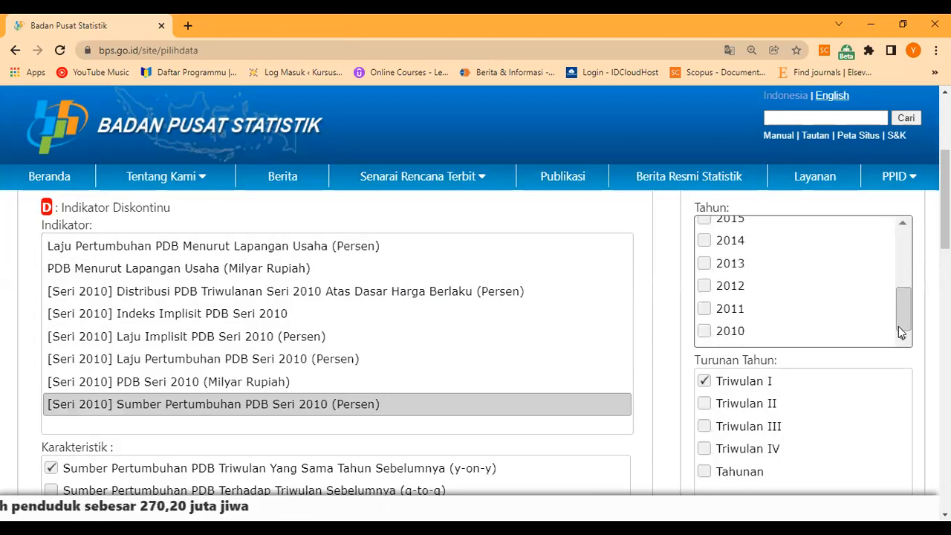
click(703, 332)
click(704, 309)
click(703, 286)
click(703, 264)
click(704, 241)
Step: Select the years 2019, 2018, 2017, 2016 and 2015 for the GDP growth source indicator
scroll(758, 255, up, 2)
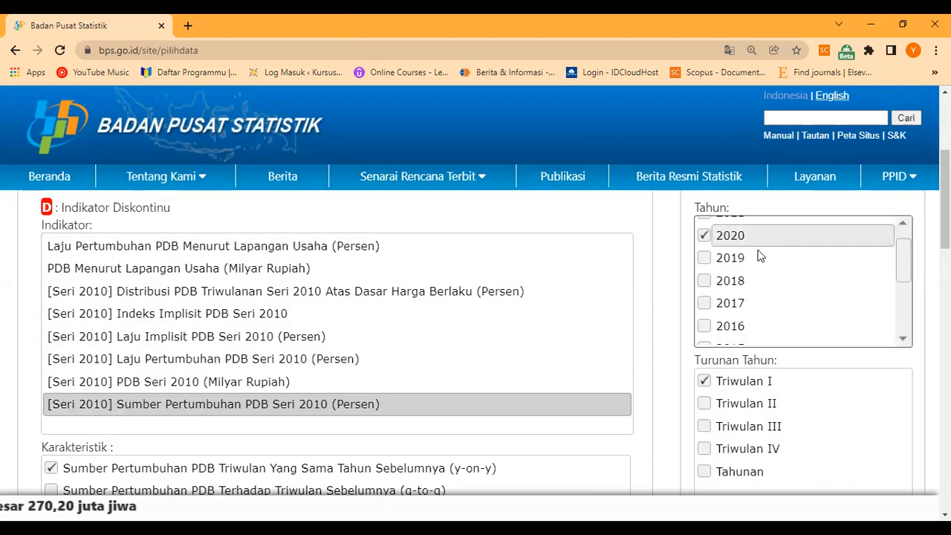
click(704, 258)
click(739, 284)
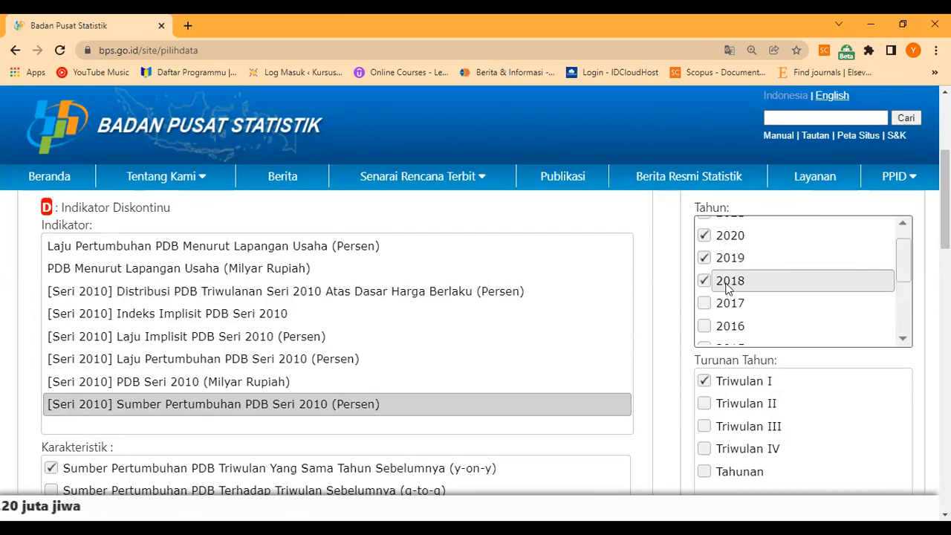
click(703, 304)
scroll(739, 298, down, 3)
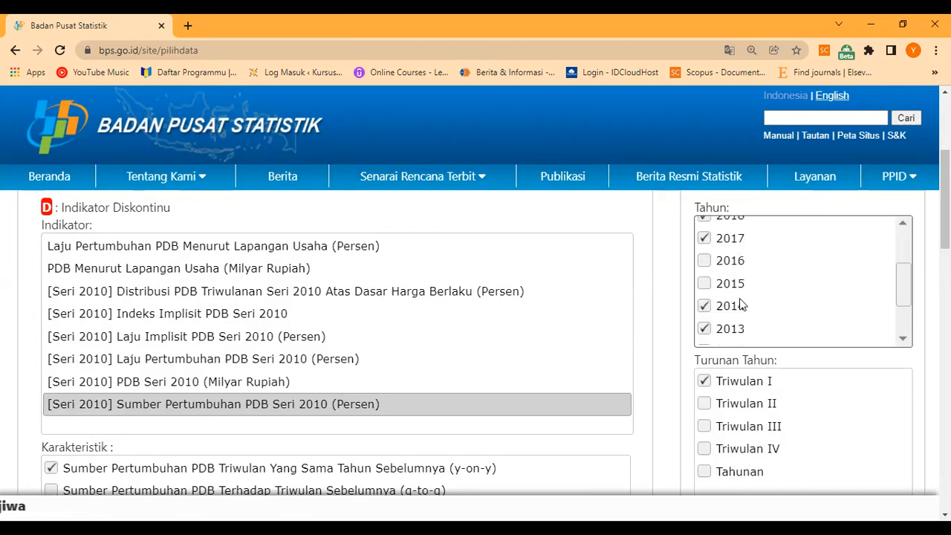
scroll(769, 298, up, 1)
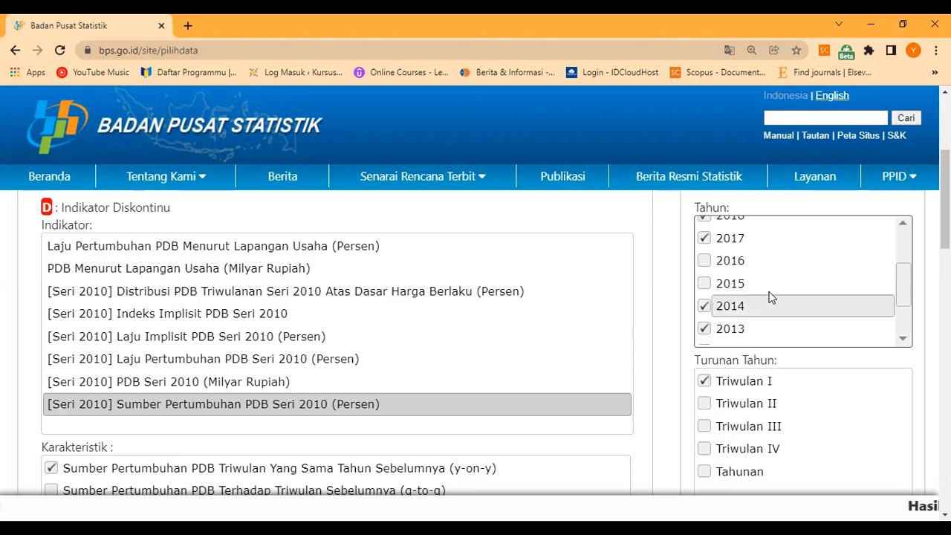
click(705, 261)
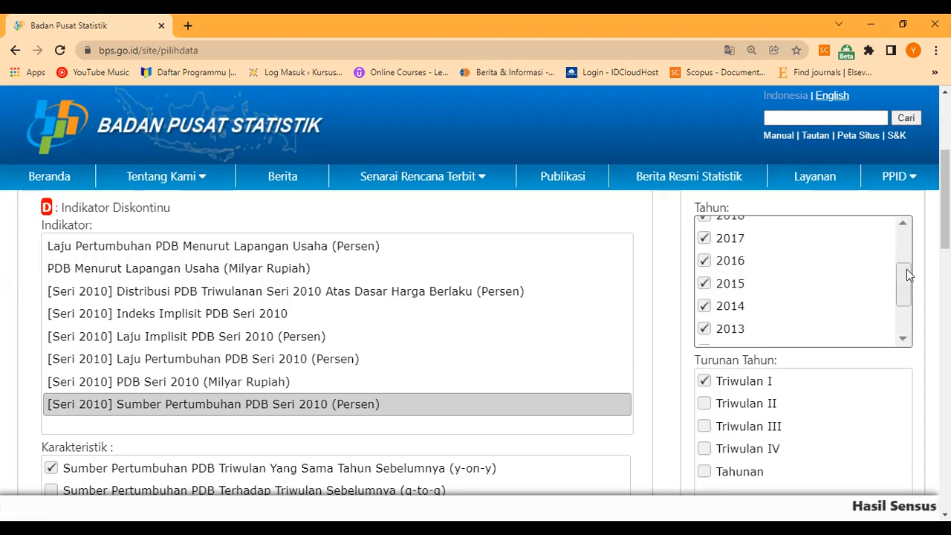
scroll(906, 271, down, 3)
scroll(906, 279, up, 3)
scroll(906, 278, down, 3)
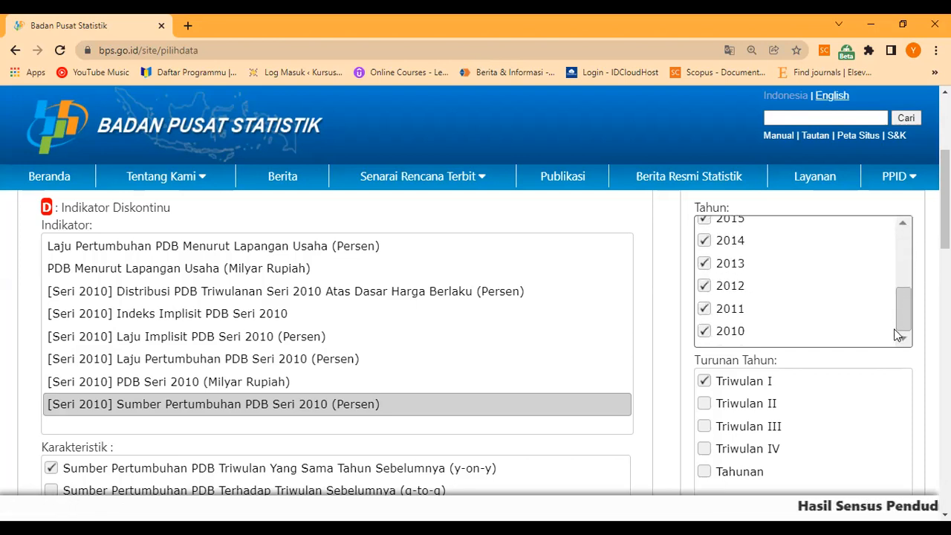
Step: Set the sub-year period of the GDP indicator to Tahunan instead of Triwulan I
click(704, 382)
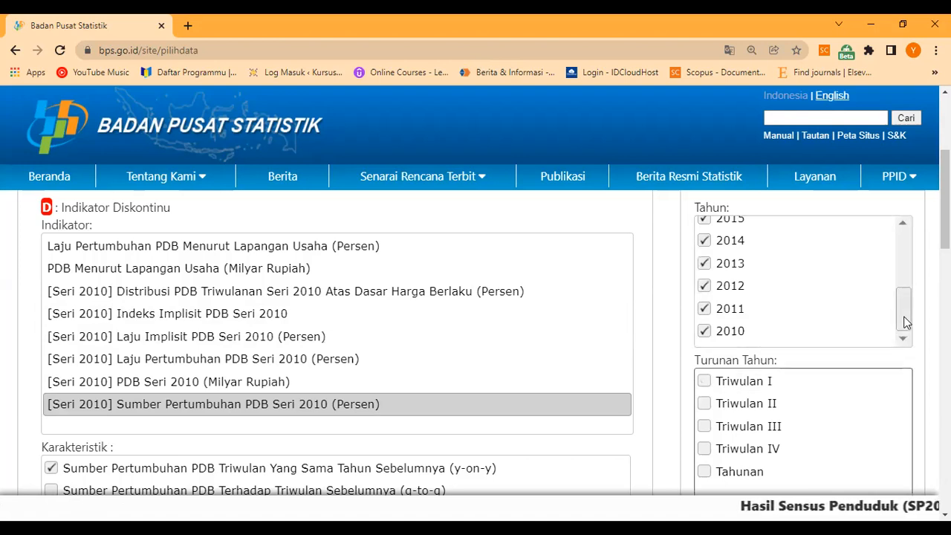
scroll(873, 381, down, 3)
click(735, 262)
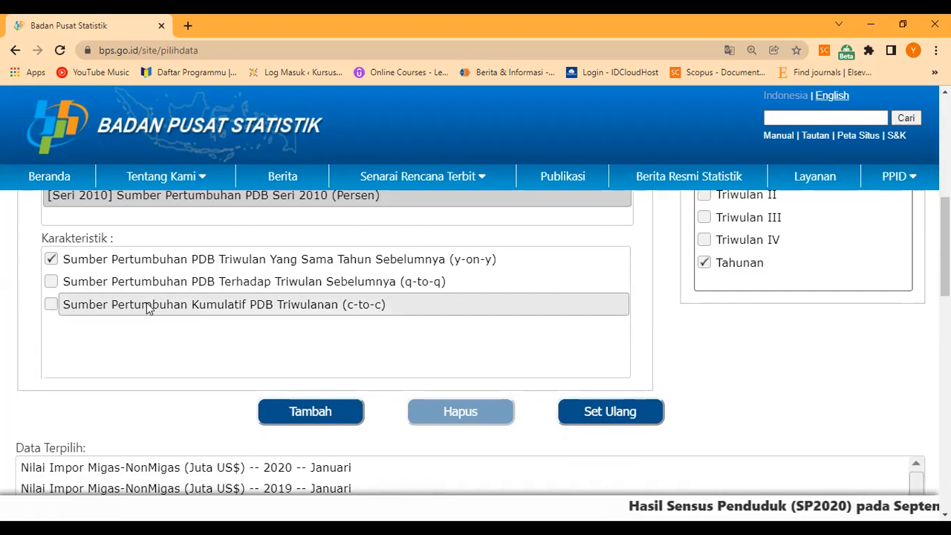
scroll(408, 313, up, 1)
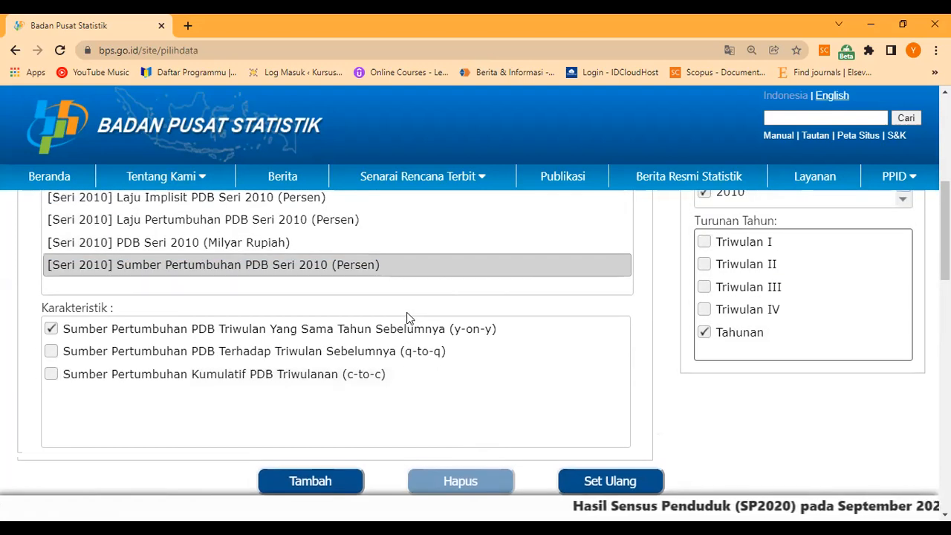
Step: Select the indicator [Seri 2010] PDB Seri 2010 (Milyar Rupiah), select the years 2020 through 2017 and deselect 2021
scroll(499, 332, up, 2)
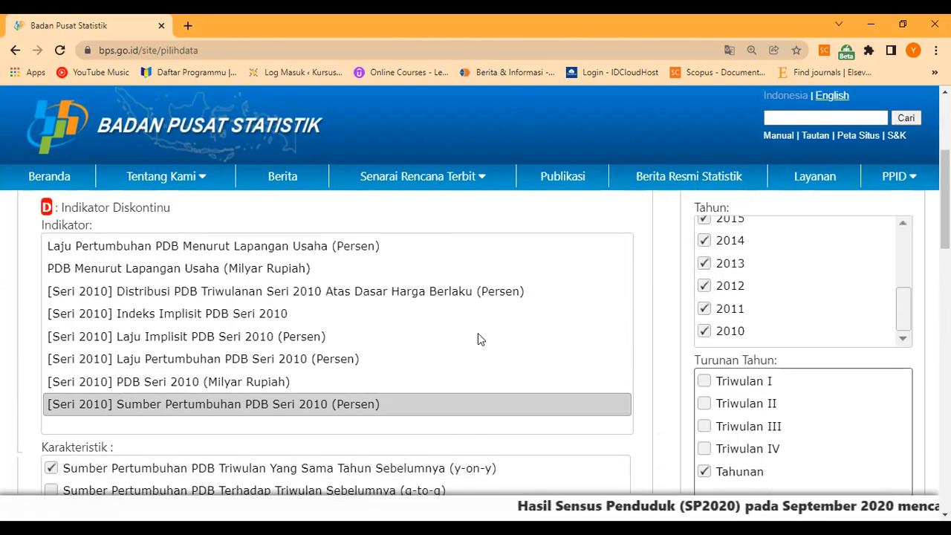
click(251, 382)
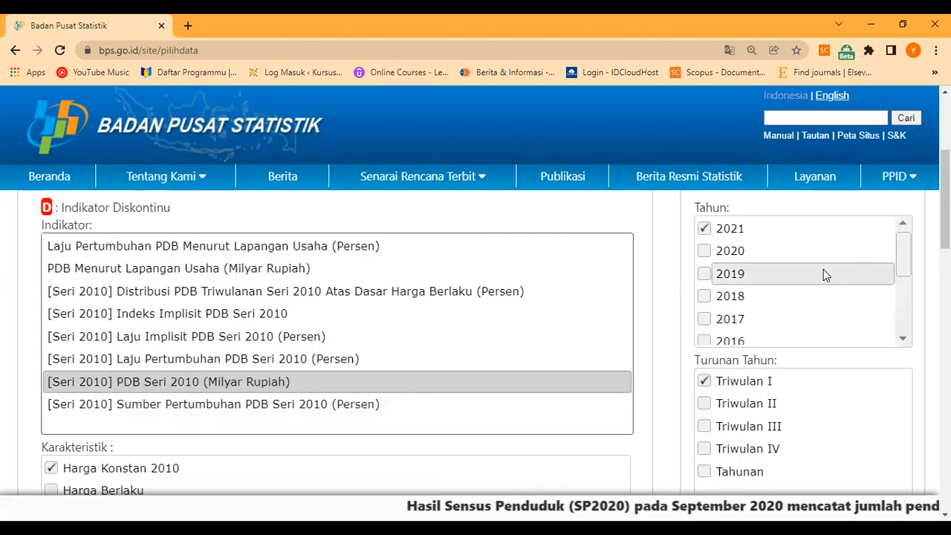
click(704, 251)
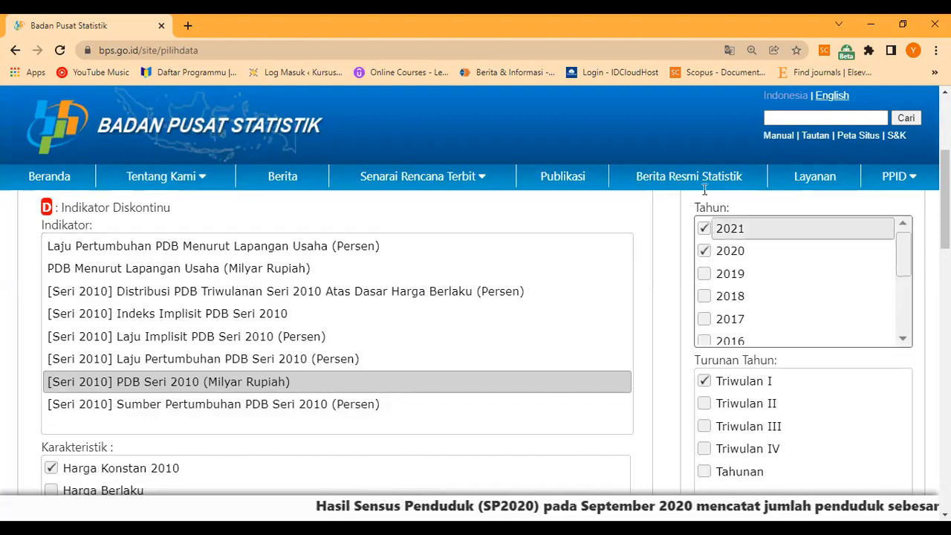
click(704, 273)
click(704, 296)
click(704, 228)
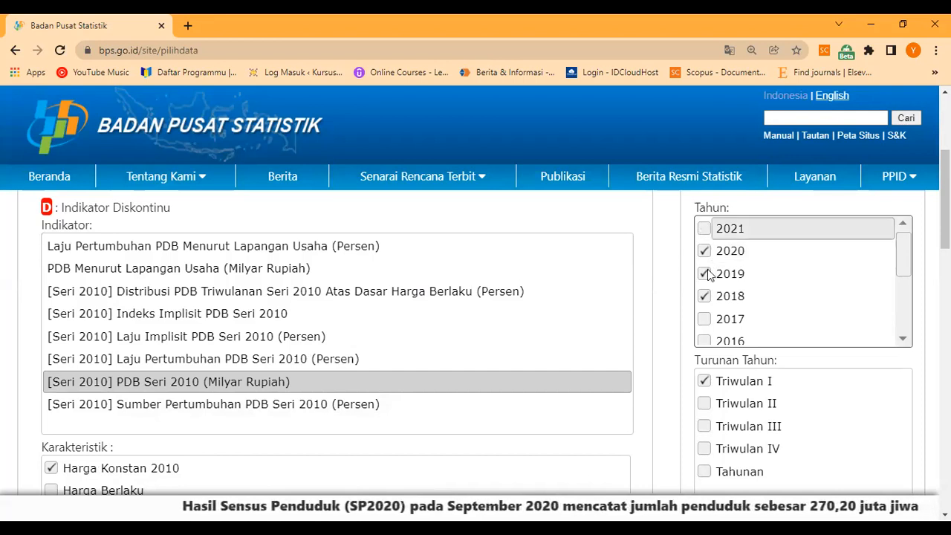
click(704, 318)
Step: Select the years 2016 back through 2010 for the PDB Seri 2010 indicator
drag(903, 258, 902, 269)
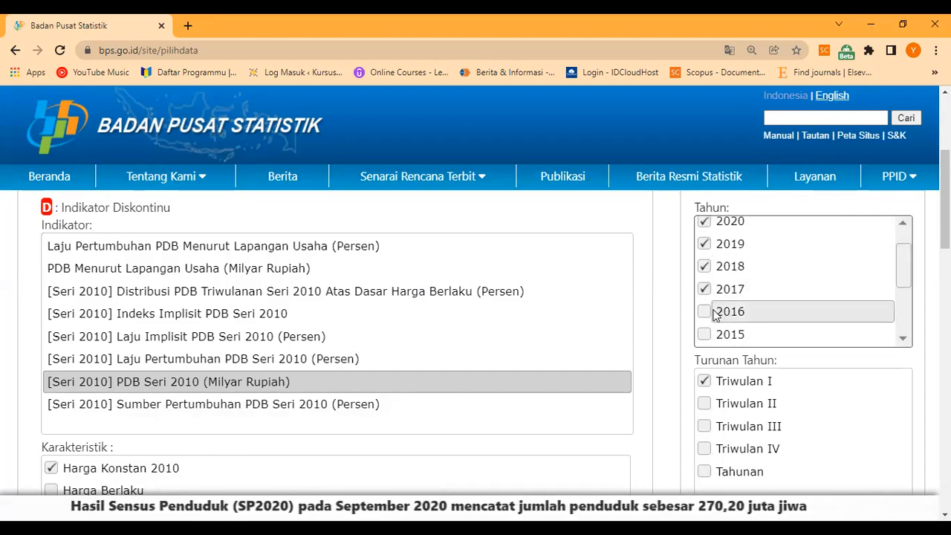
click(705, 313)
click(704, 334)
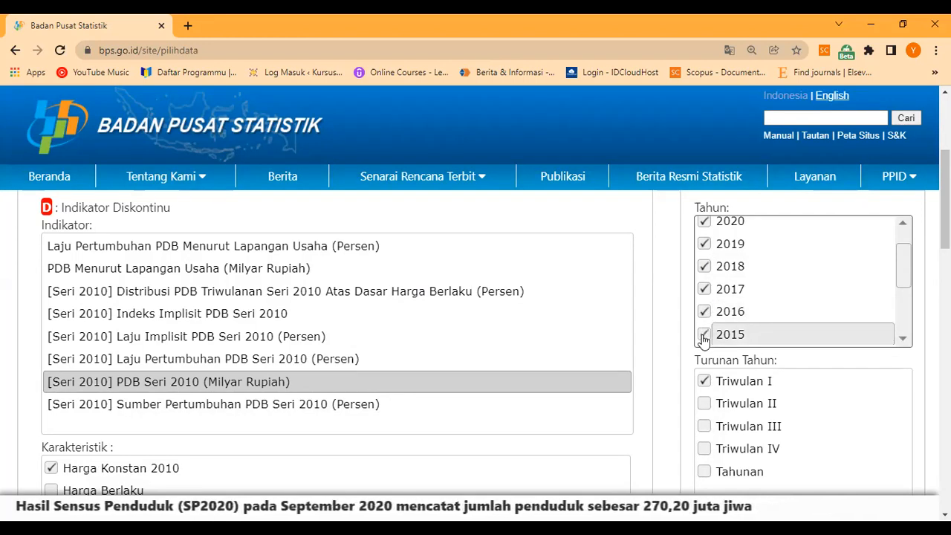
drag(898, 278, 899, 298)
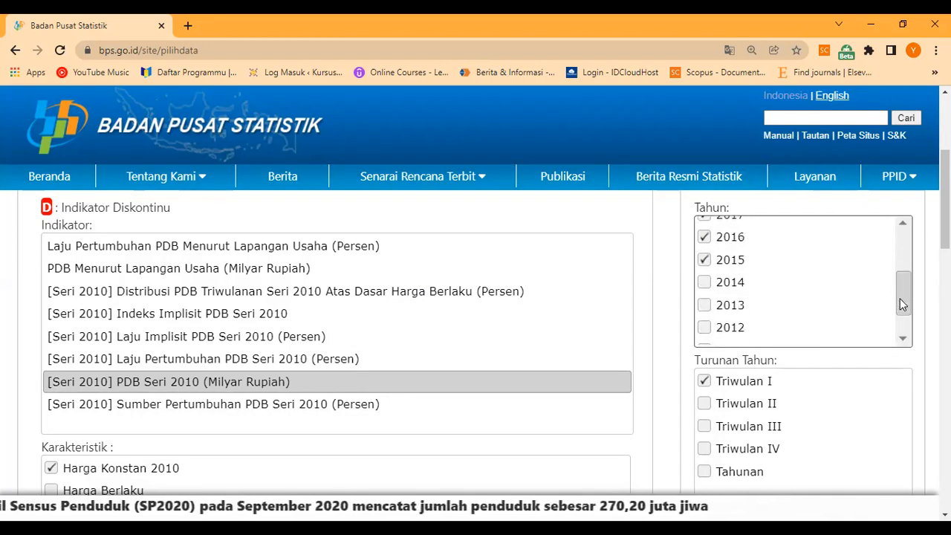
click(706, 283)
click(704, 305)
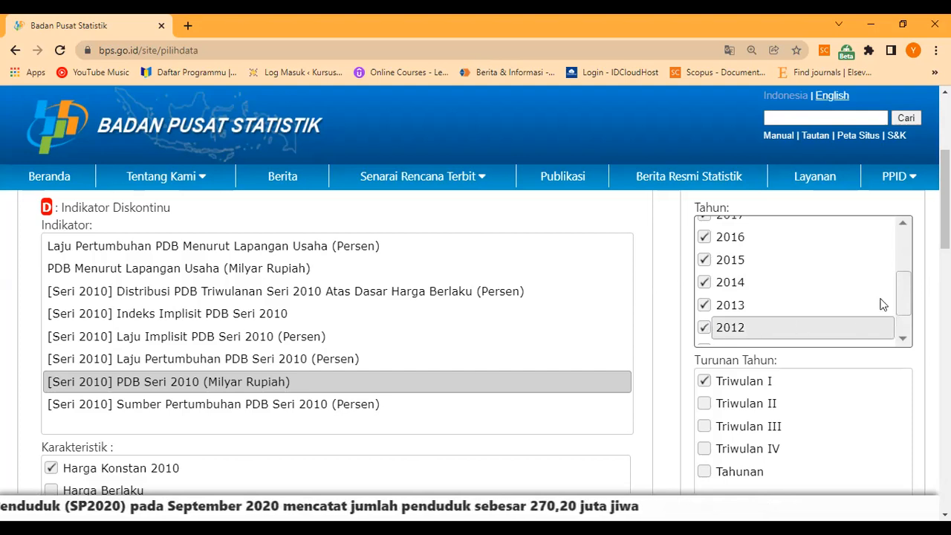
drag(906, 297, 859, 322)
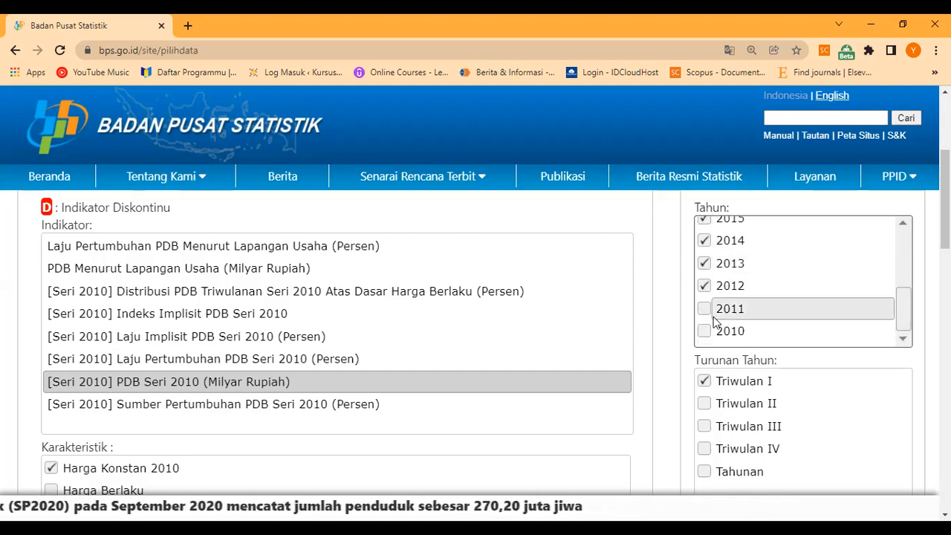
click(703, 331)
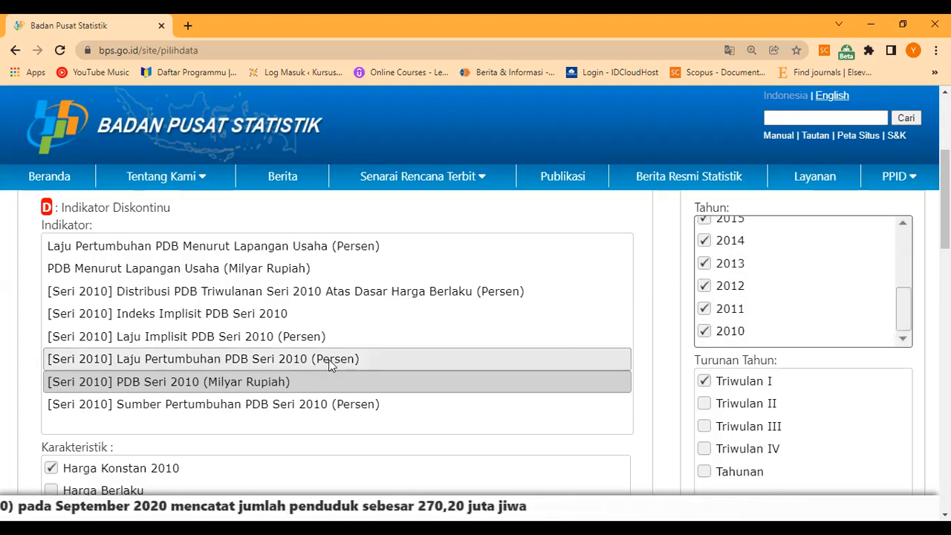
Step: Set the PDB indicator's sub-year period to Tahunan instead of Triwulan I and add it to the selected data
scroll(327, 360, down, 1)
scroll(331, 365, down, 2)
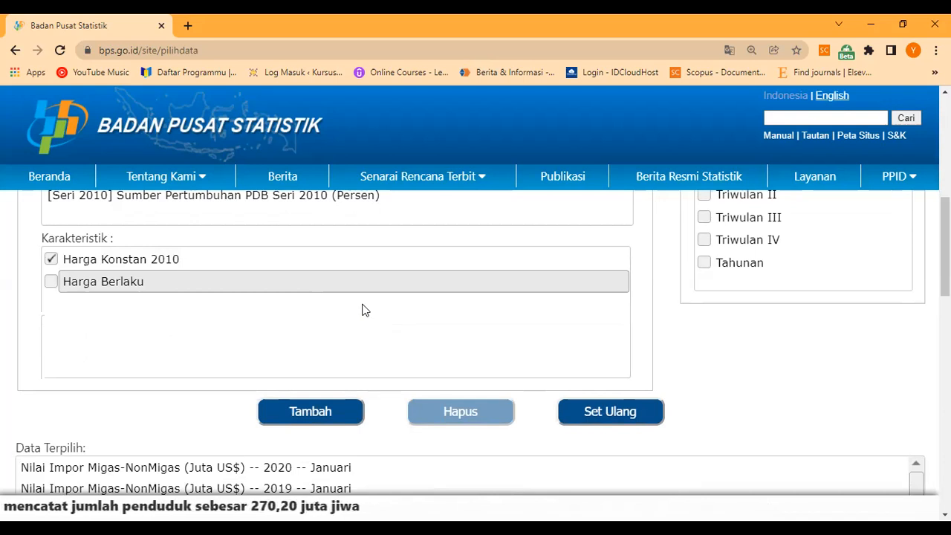
scroll(836, 325, up, 1)
click(746, 242)
click(737, 342)
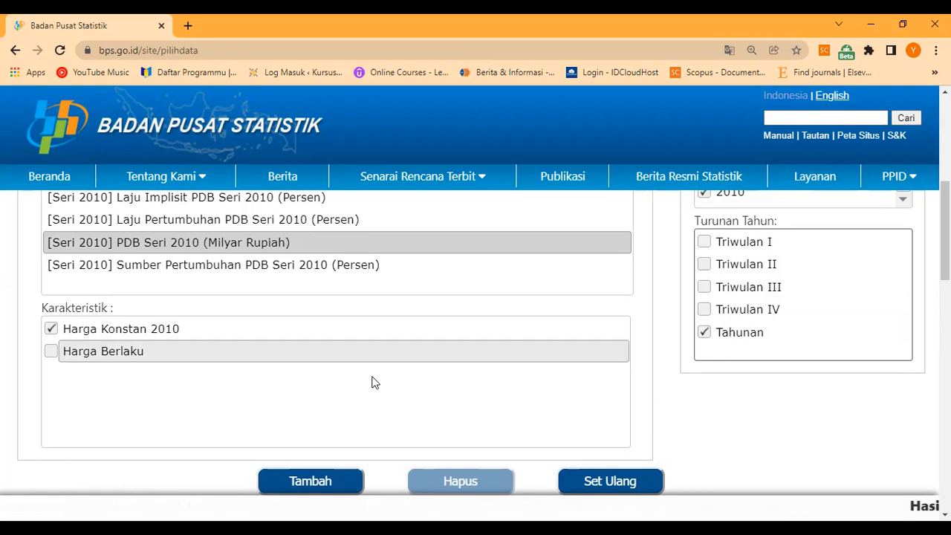
scroll(374, 382, down, 1)
click(339, 410)
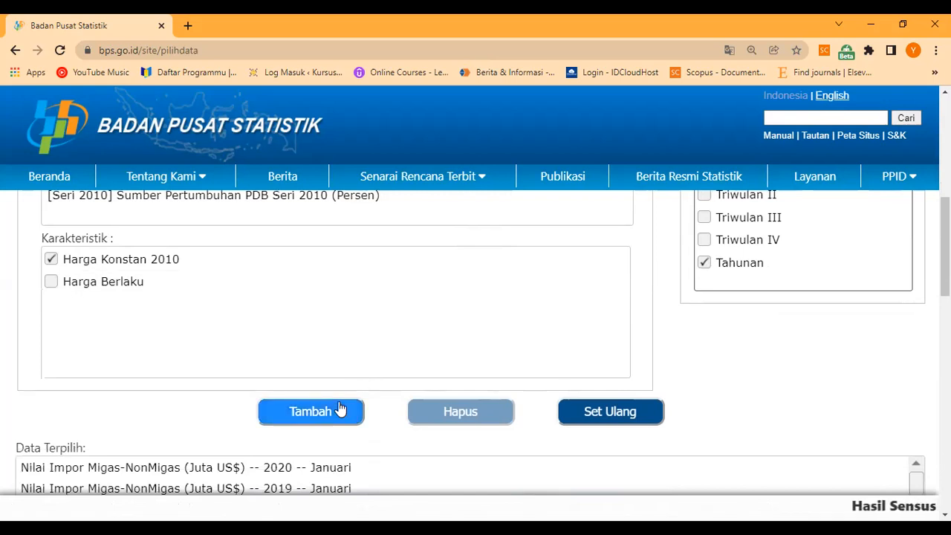
Step: Deselect the Non Migas and Migas rows under Komponen Ekspor Impor, keeping only Jumlah
scroll(590, 352, down, 2)
scroll(606, 350, down, 4)
scroll(607, 350, down, 6)
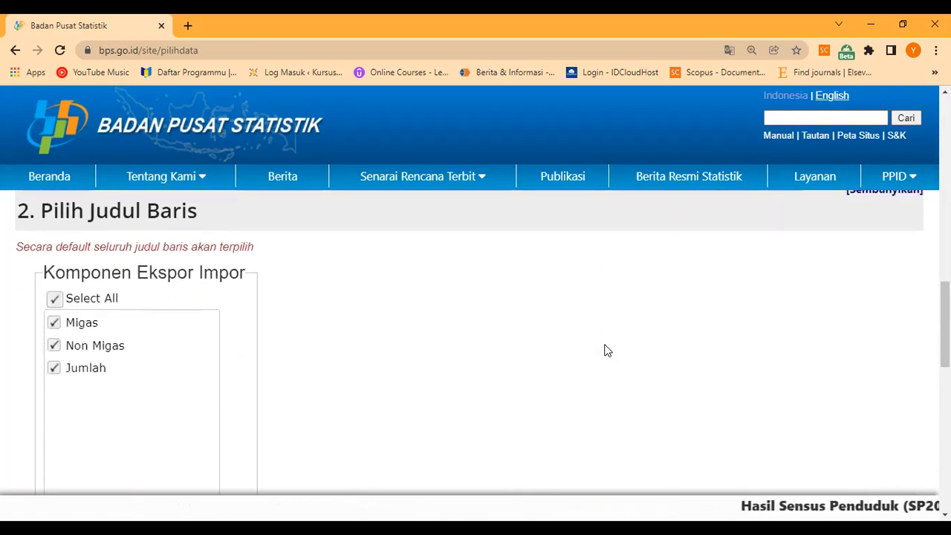
scroll(607, 350, down, 2)
scroll(605, 349, up, 3)
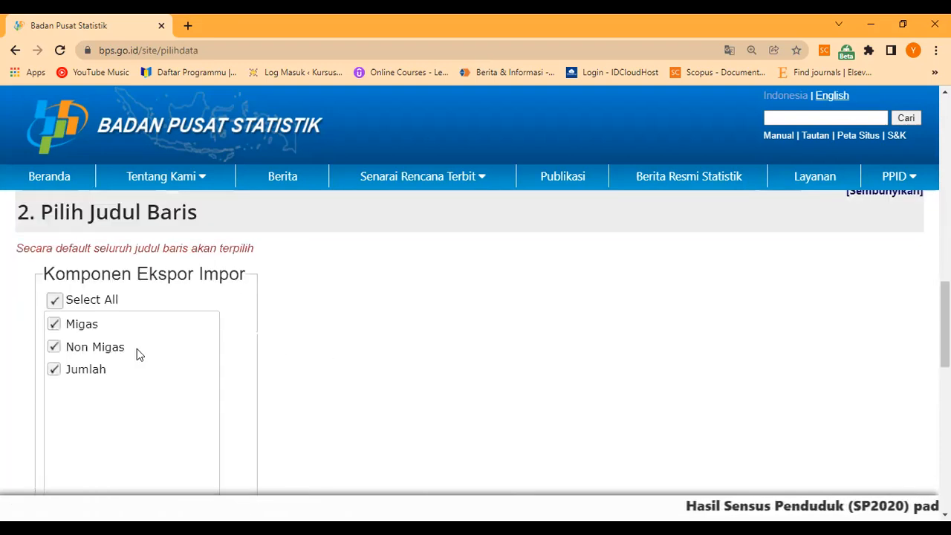
click(54, 346)
click(54, 325)
Step: Clear all PDB Lapangan Usaha (Seri 2010) rows and select only C. PRODUK DOMESTIK BRUTO
scroll(334, 348, down, 5)
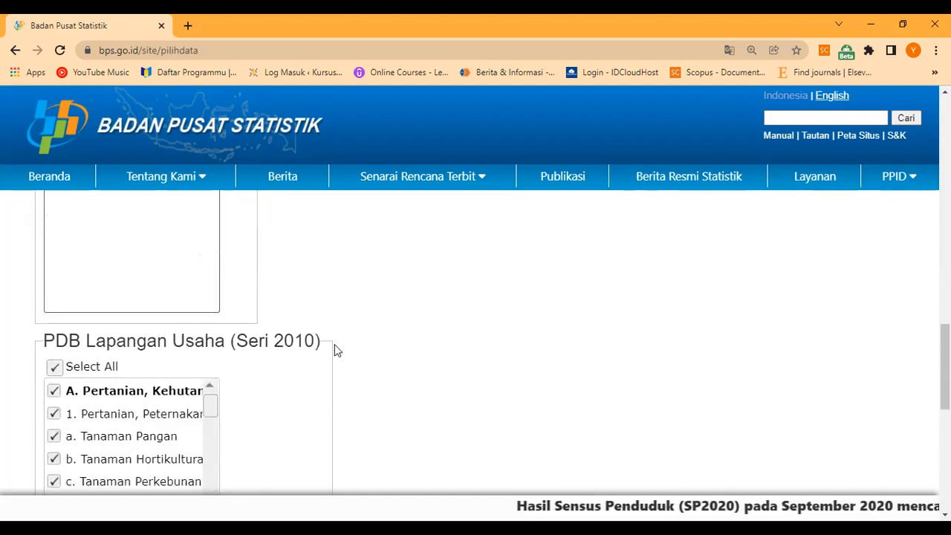
click(54, 227)
drag(206, 262, 220, 450)
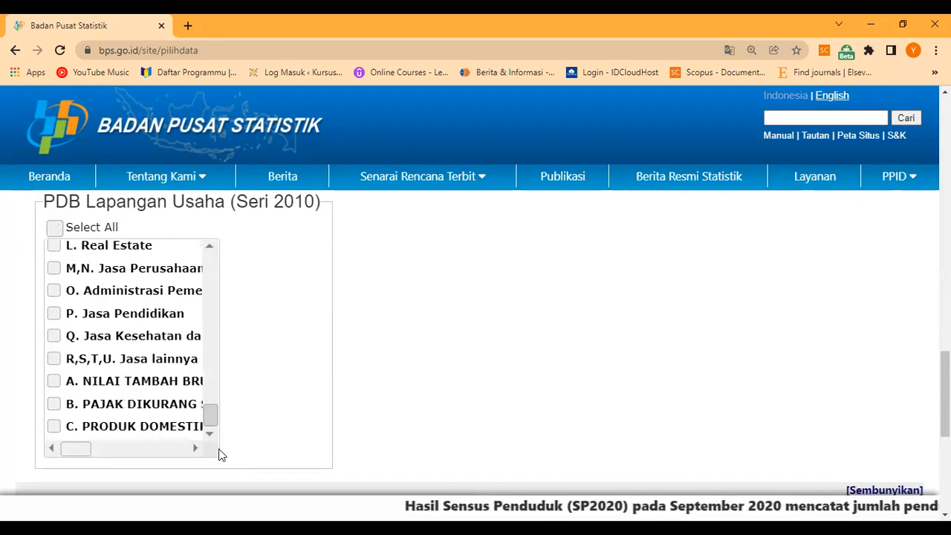
click(53, 425)
mouse_move(76, 449)
mouse_down()
mouse_move(132, 458)
mouse_move(74, 455)
mouse_up()
Step: Submit the selection with the default table layout to generate the dynamic table
scroll(664, 347, down, 3)
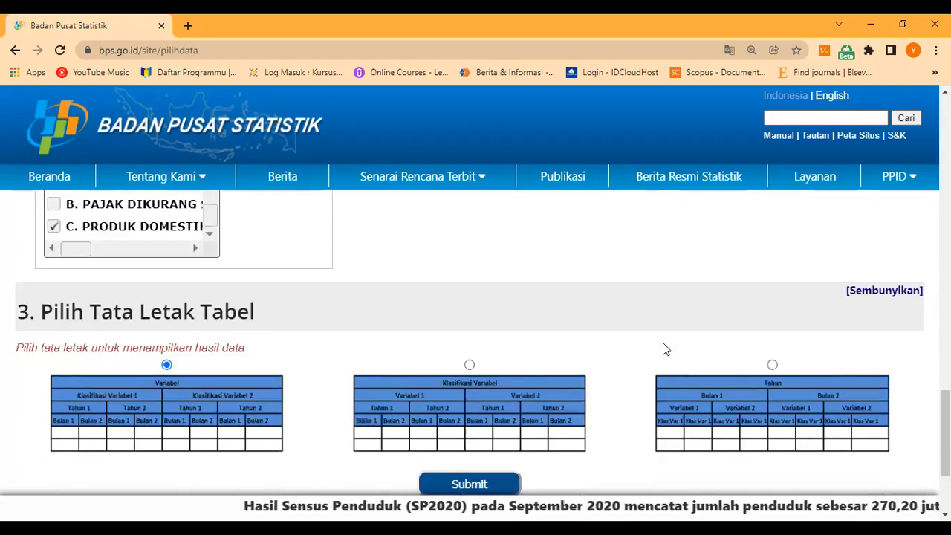
scroll(586, 371, down, 1)
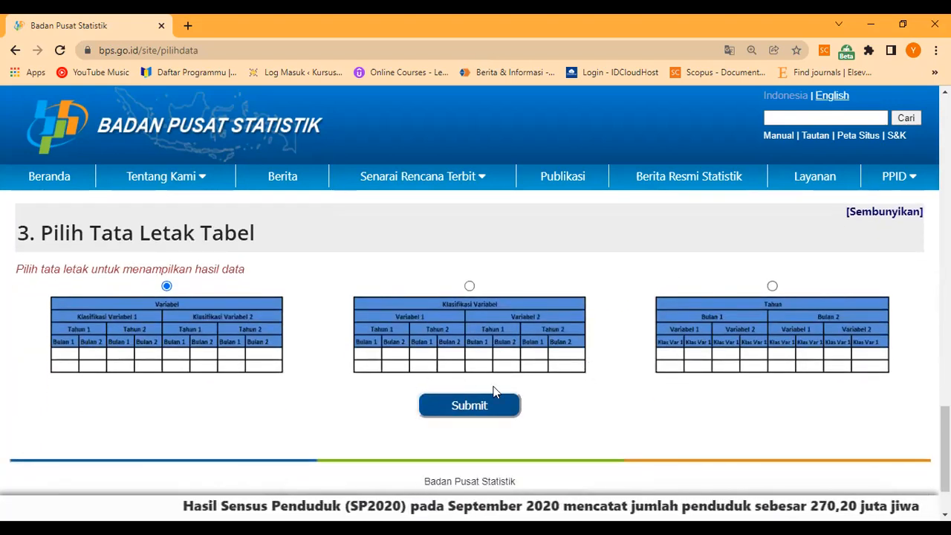
click(502, 405)
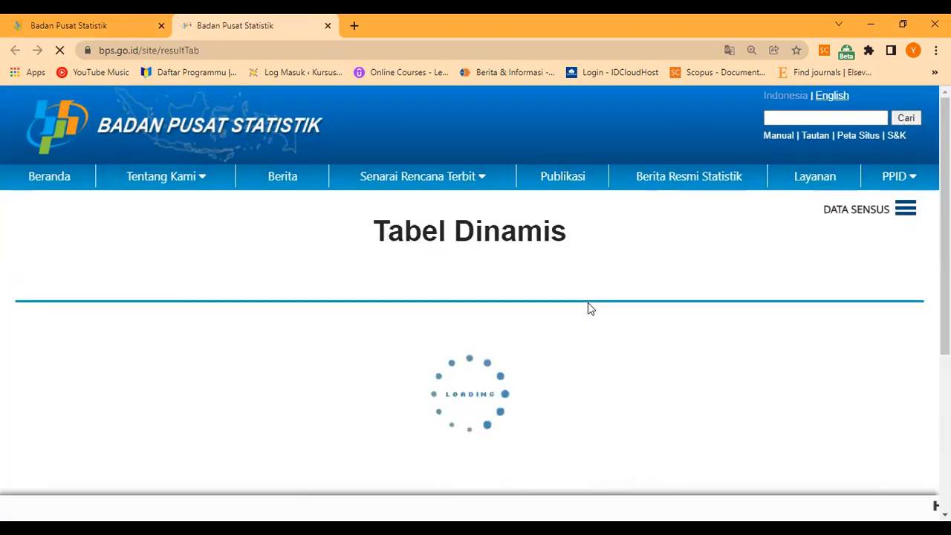
Step: Download the generated table as an Excel file and save it in Downloads as "IMpor PDB 2000 2020"
scroll(711, 297, down, 2)
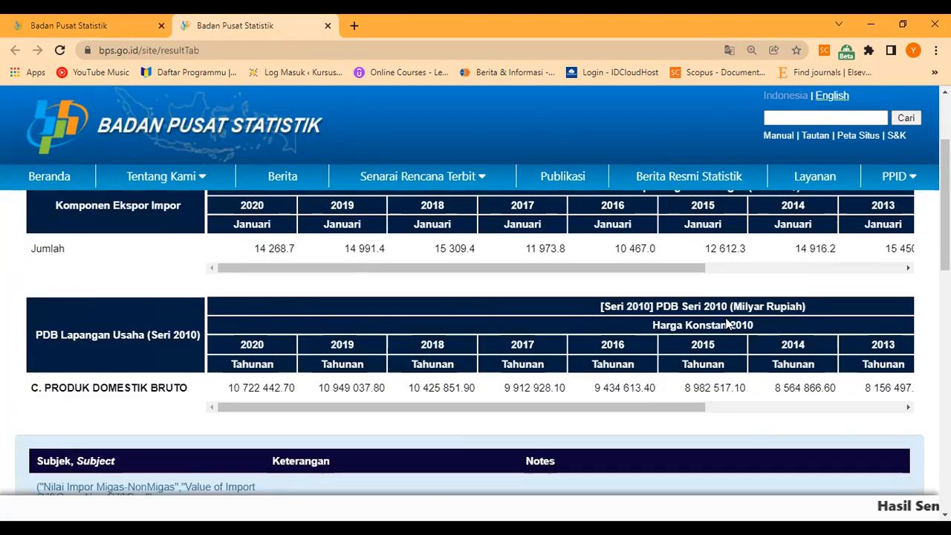
click(767, 217)
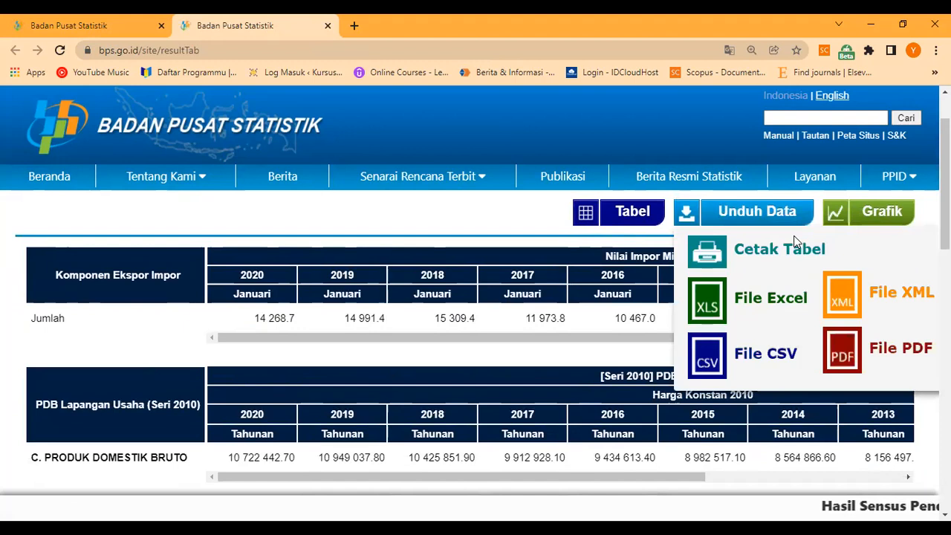
click(709, 301)
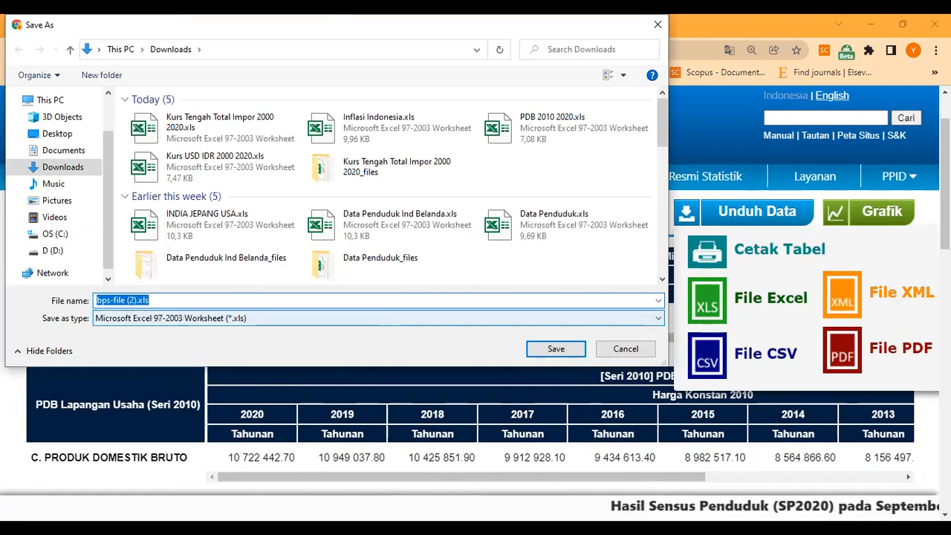
text(IMpor)
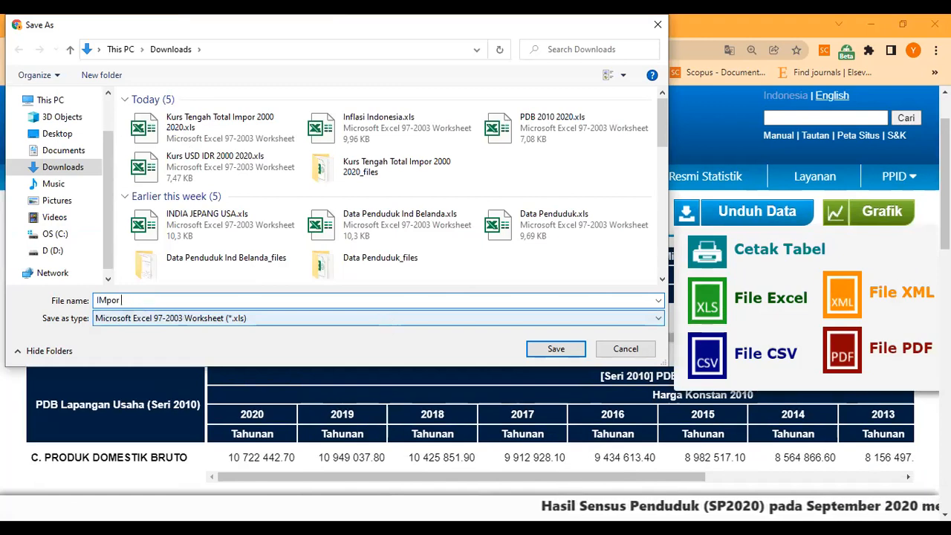
text( PDB )
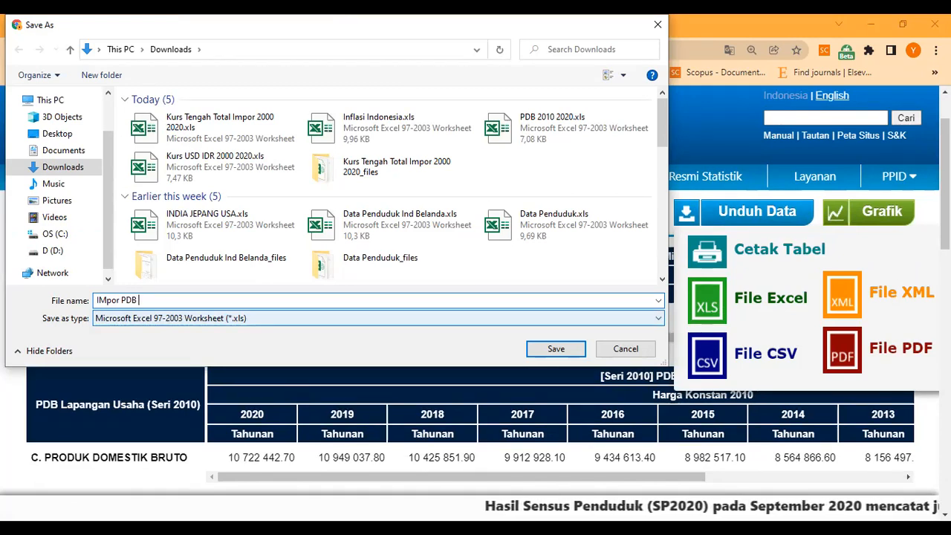
text(2000 )
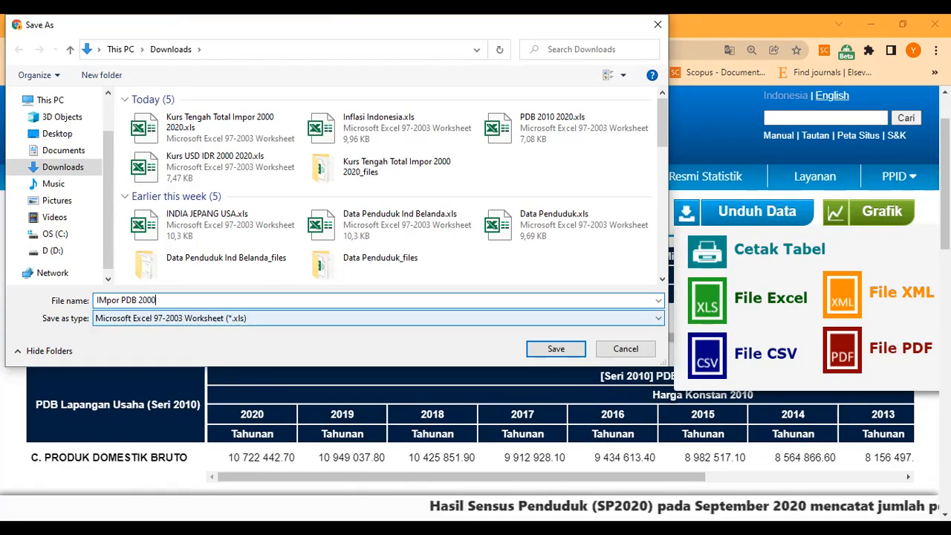
text(2020)
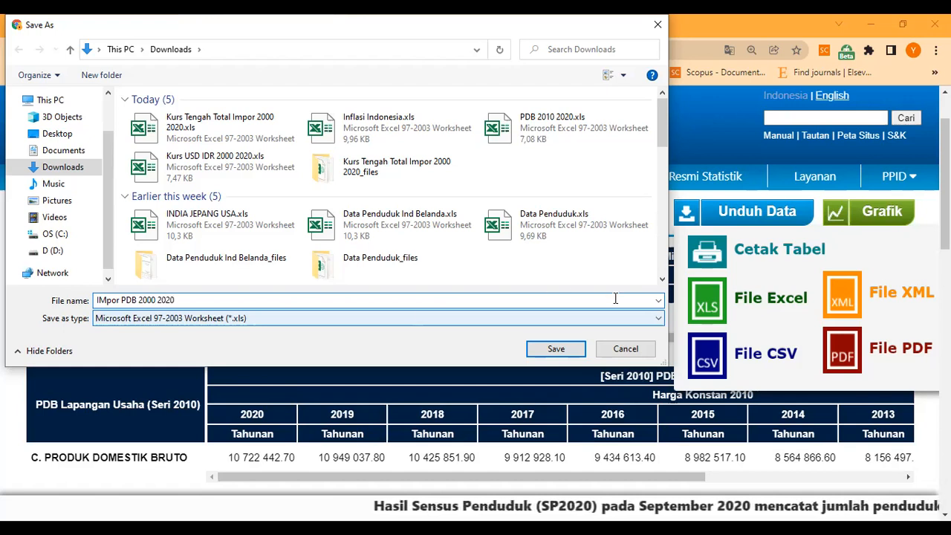
click(570, 354)
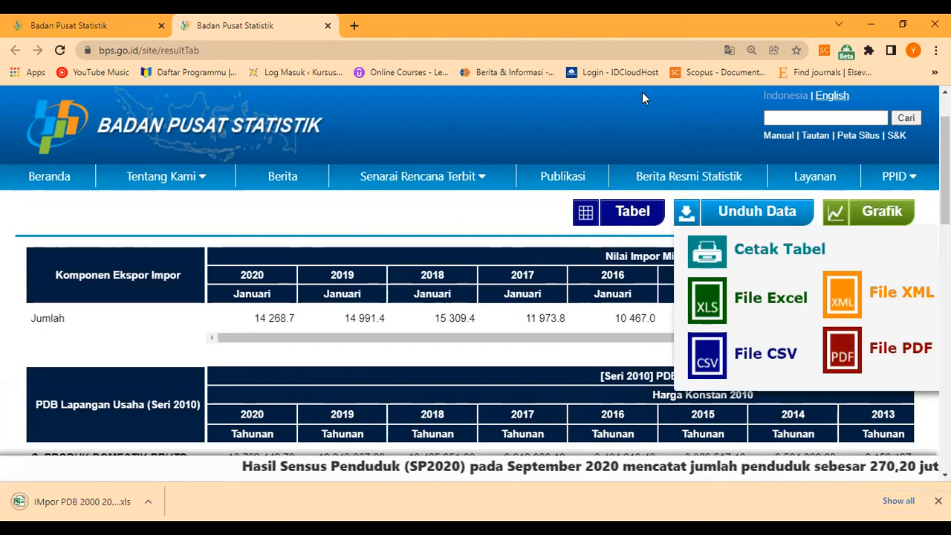
Step: Switch to the Impor PDB 2010 2020.xls workbook in Excel and replace every period with a comma on the Table bps sheet
key(alt+Tab)
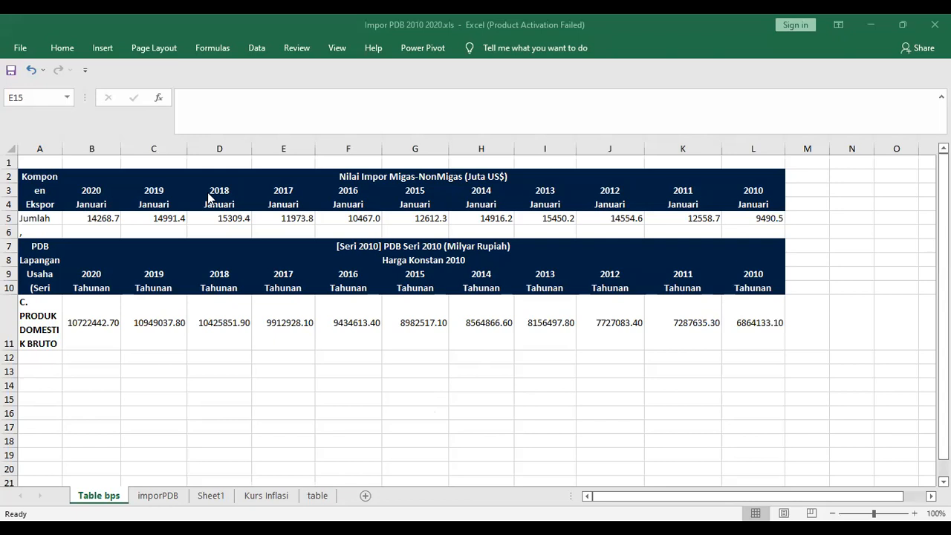
click(62, 53)
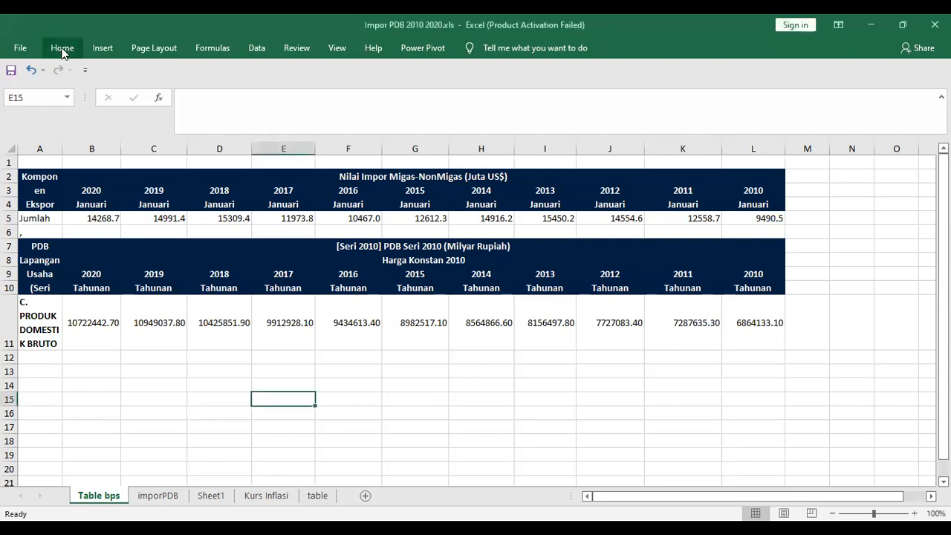
click(63, 52)
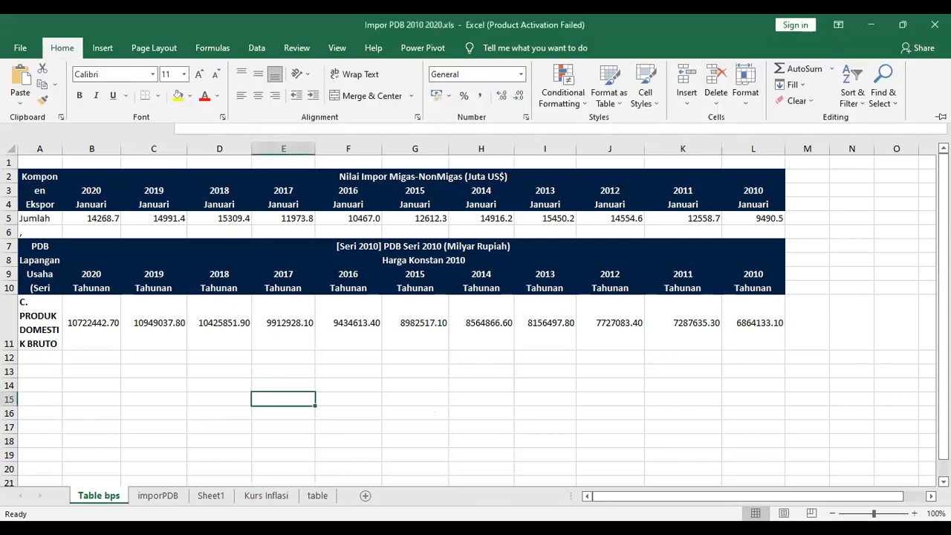
click(884, 98)
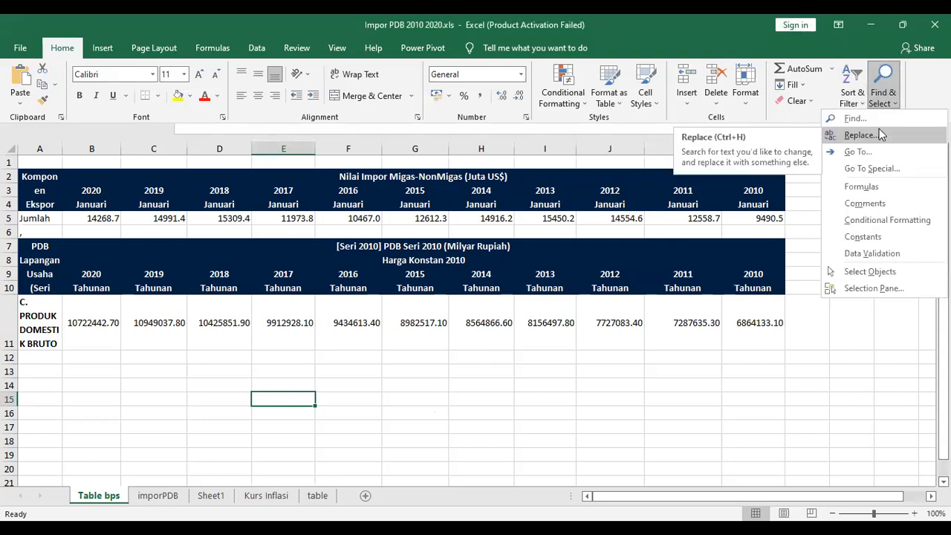
key(ctrl+h)
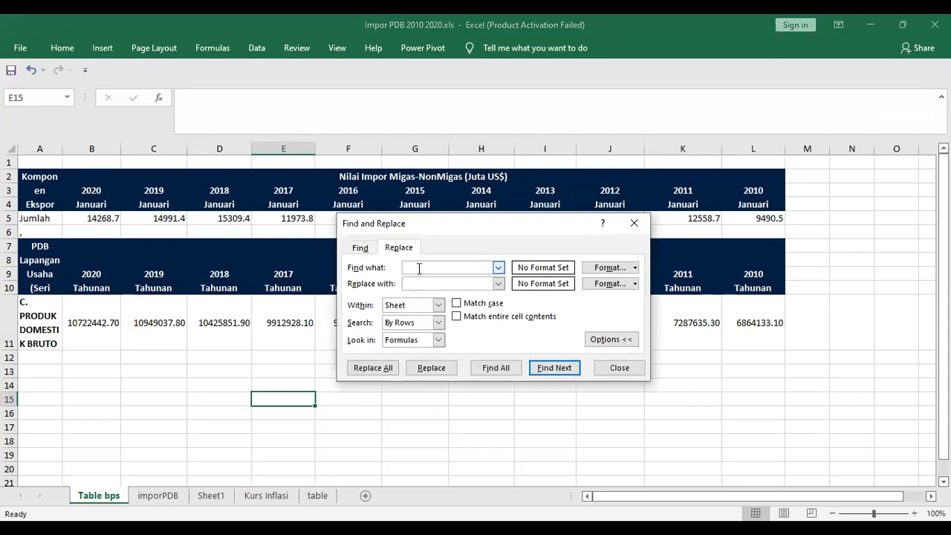
click(442, 282)
text(,)
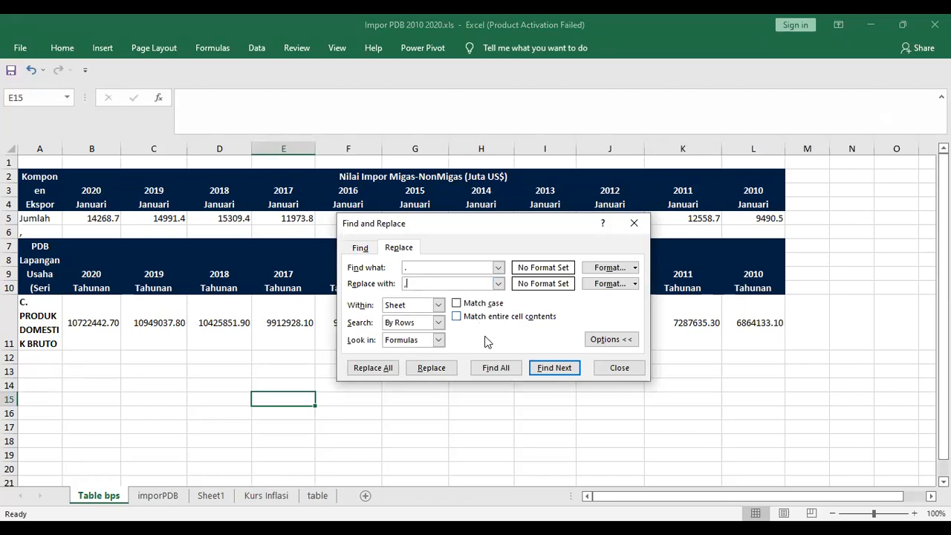
click(387, 367)
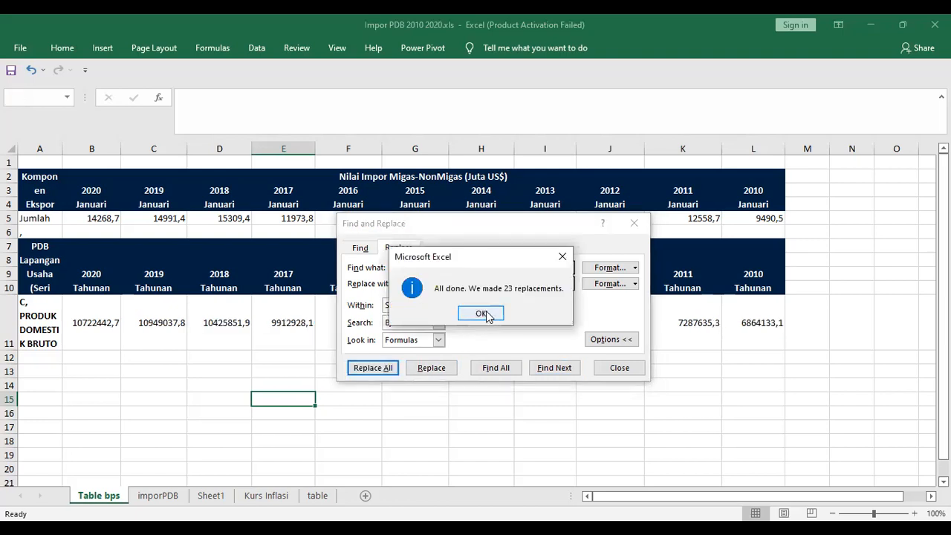
Step: Close the completed replacement on the Table bps sheet and switch to the imporPDB sheet
key(Return)
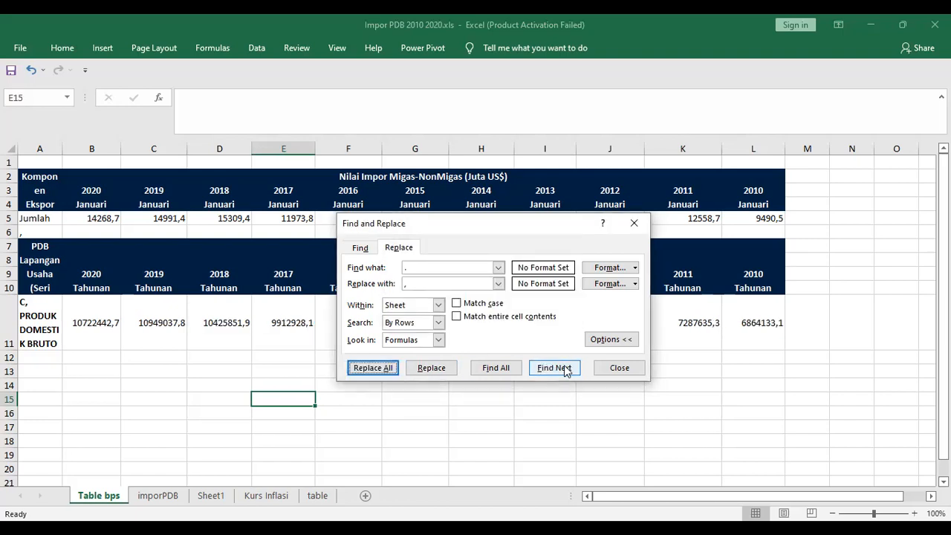
click(624, 369)
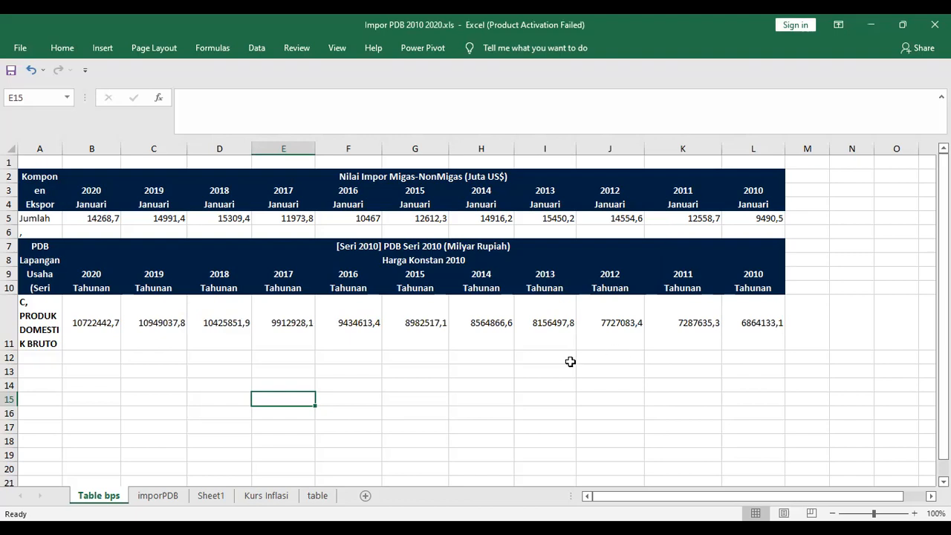
click(168, 499)
click(346, 298)
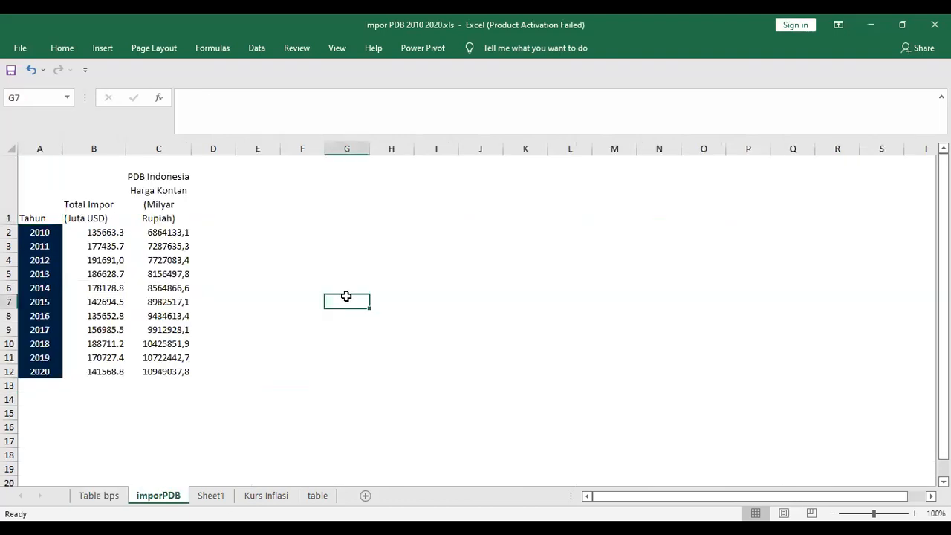
Step: Replace every period with a comma on the imporPDB sheet
click(50, 180)
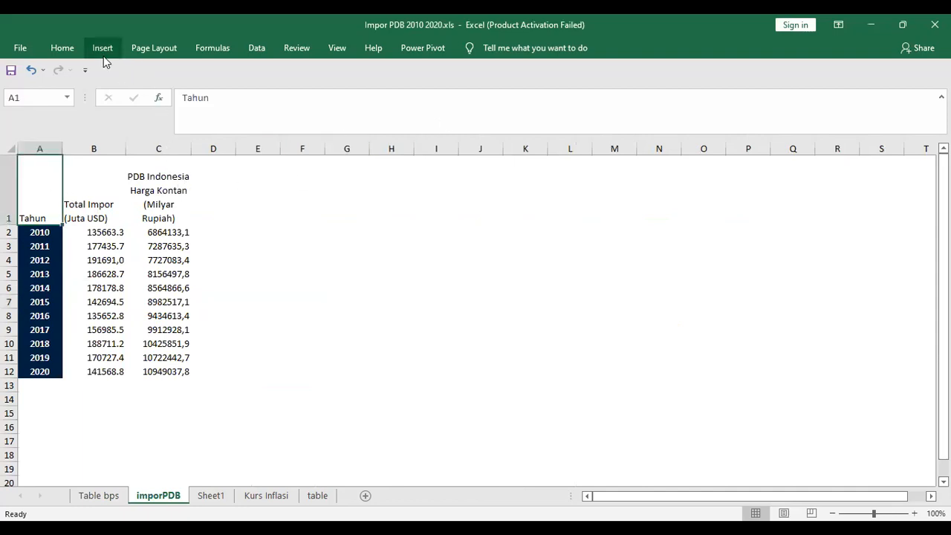
click(53, 46)
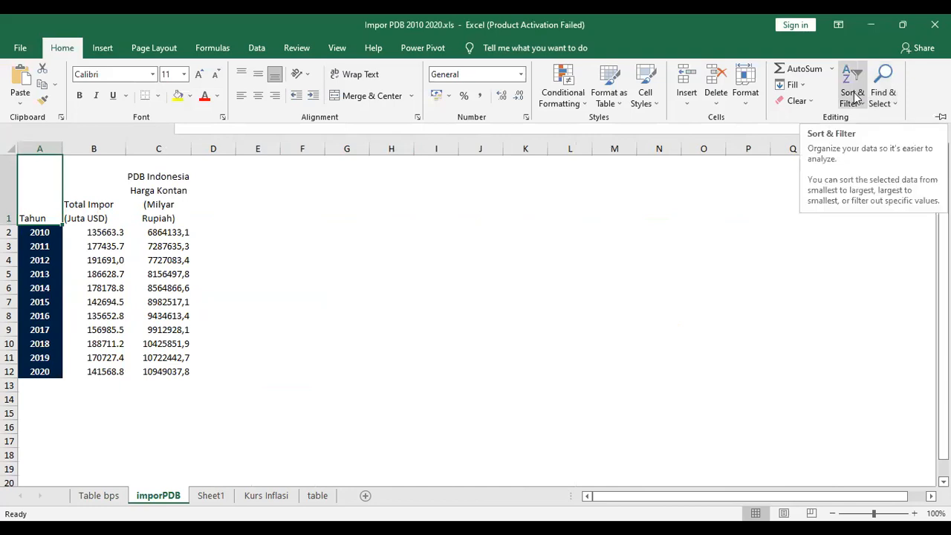
click(855, 111)
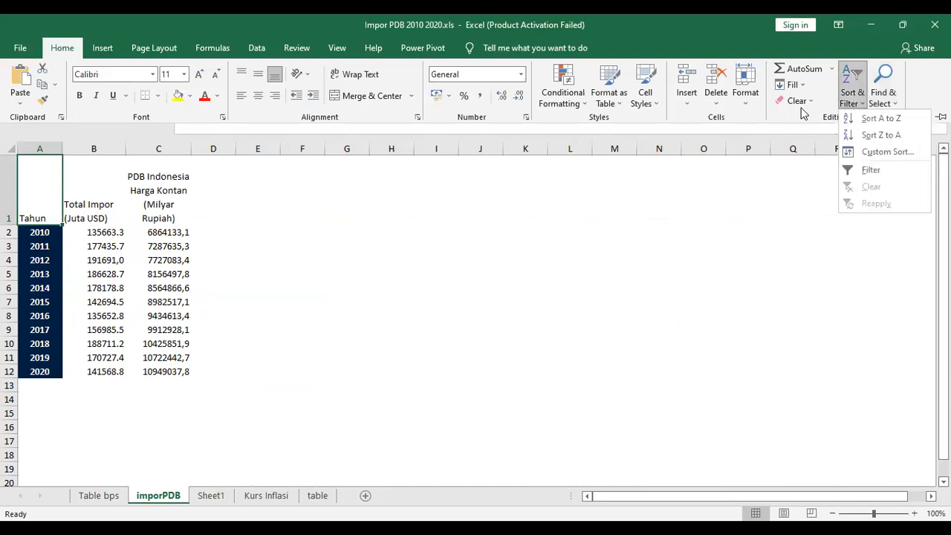
click(882, 95)
click(849, 134)
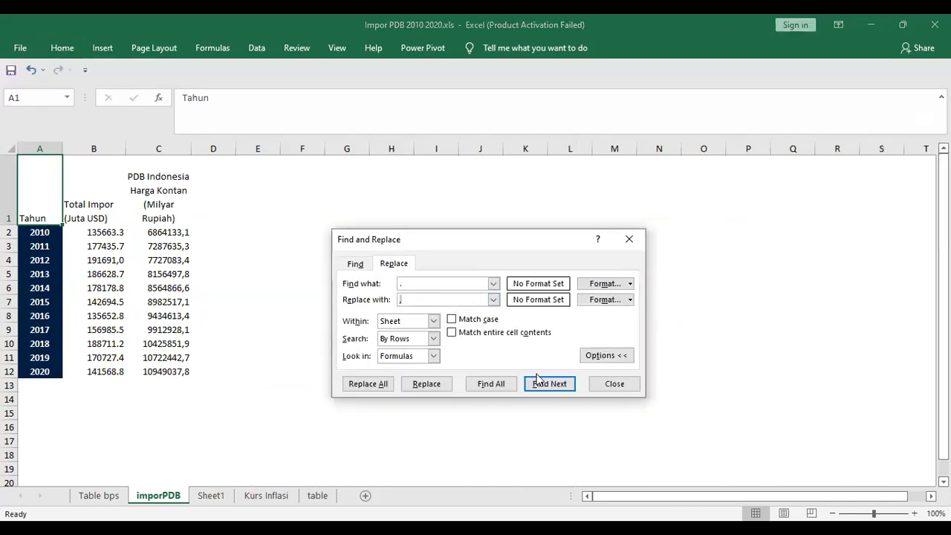
click(369, 385)
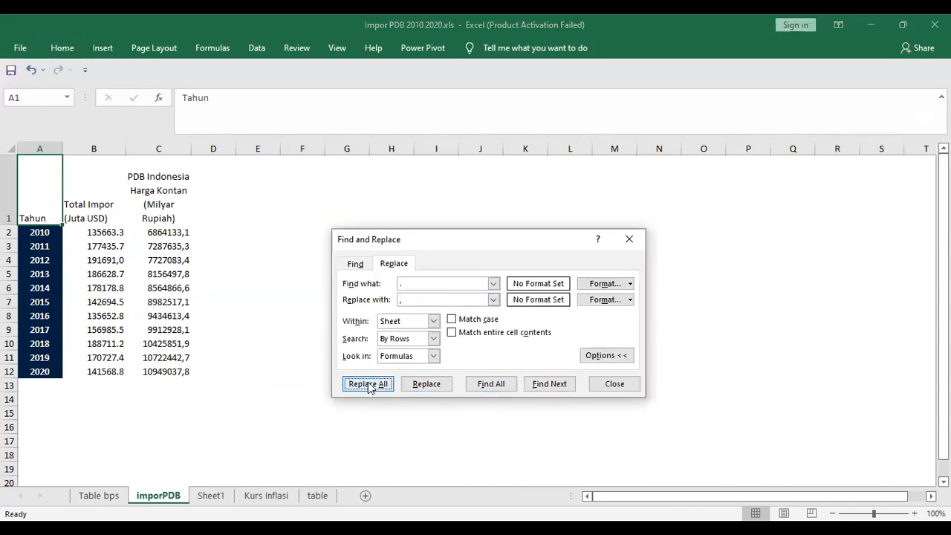
click(468, 316)
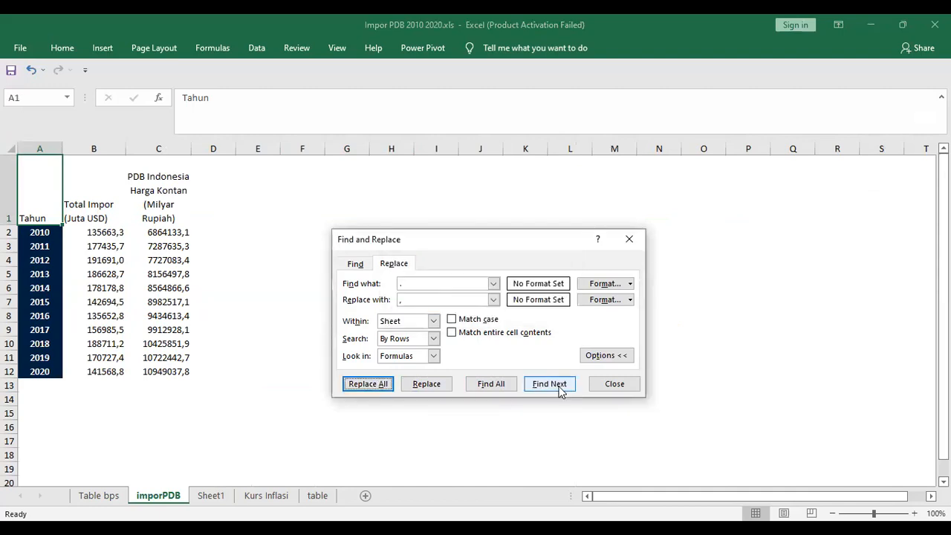
click(615, 386)
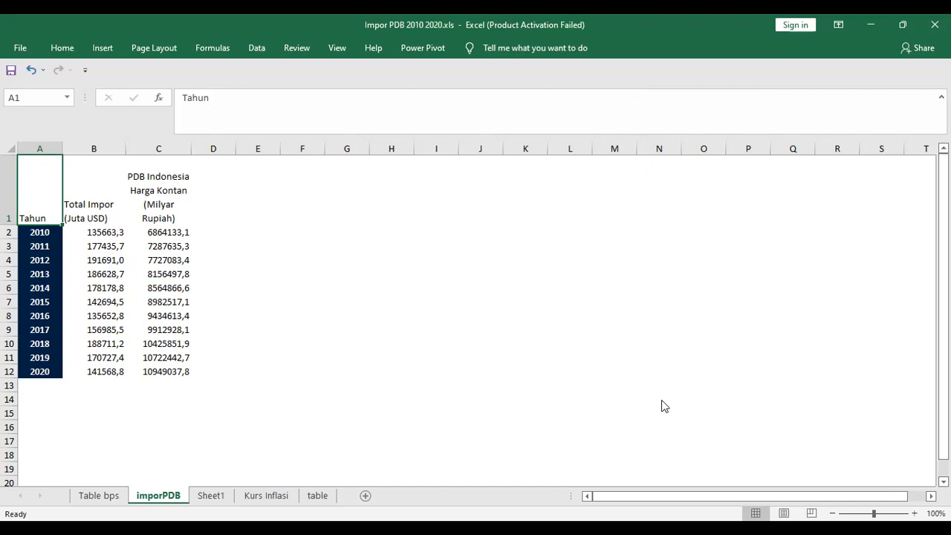
Step: Set up a Descriptive Statistics analysis of the import and PDB columns, input range B1:C12, with labels in the first row
click(257, 49)
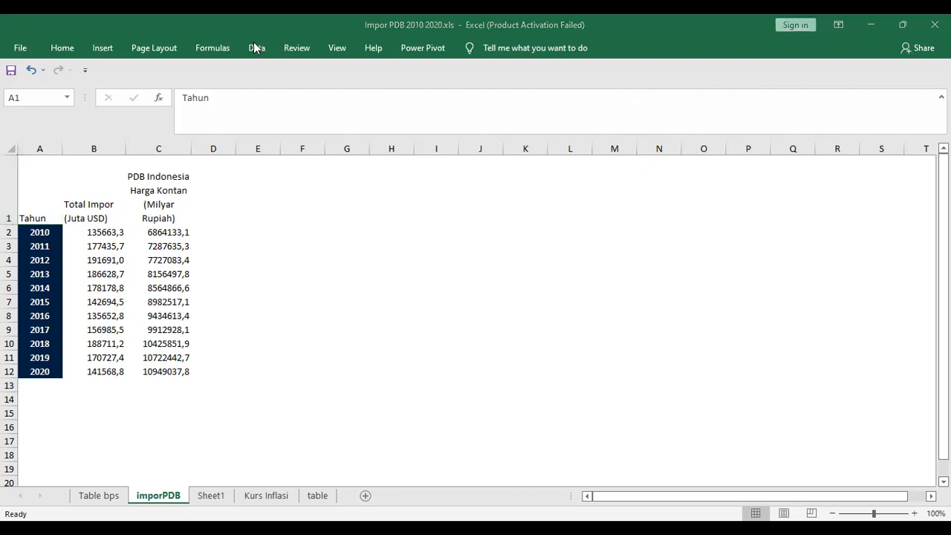
click(256, 44)
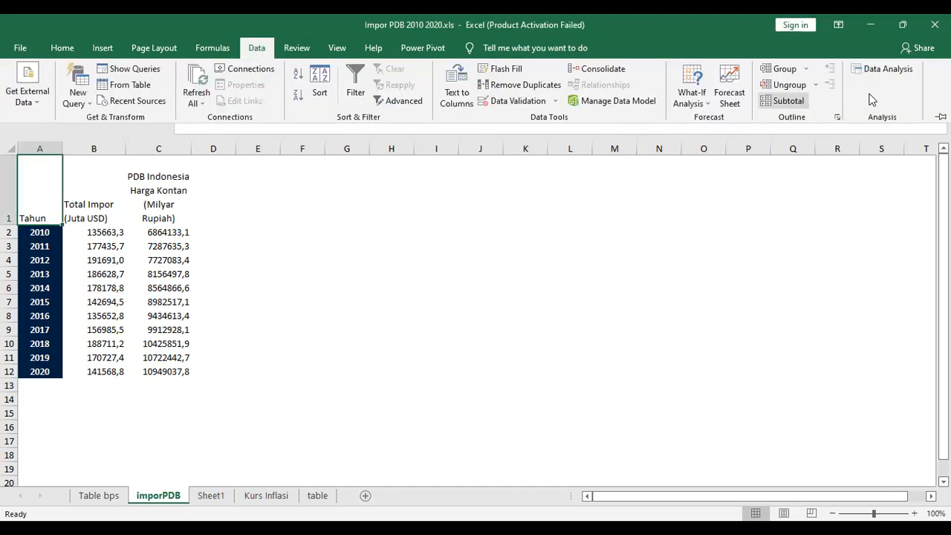
click(890, 69)
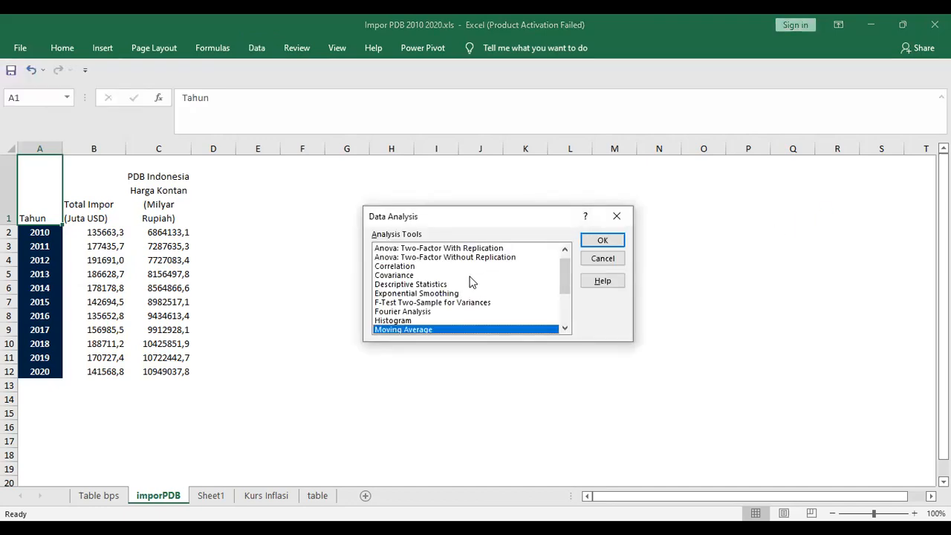
click(434, 286)
click(603, 242)
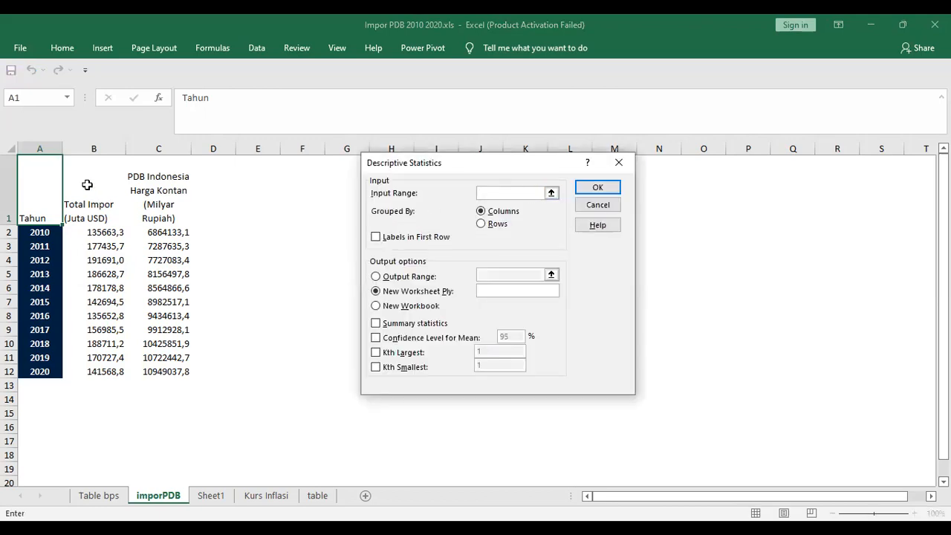
drag(94, 204, 166, 370)
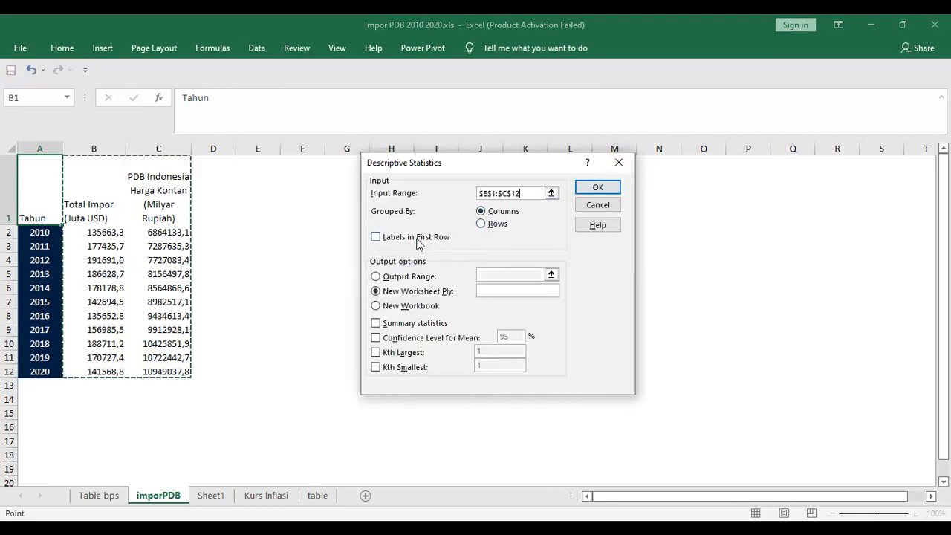
click(418, 238)
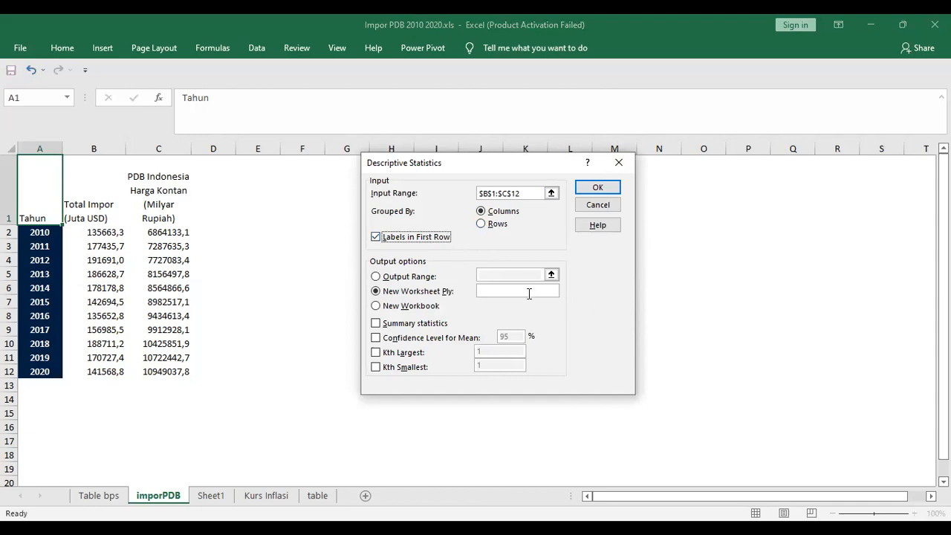
Step: Send the Descriptive Statistics output to cell E3, include summary statistics, and run the analysis
click(376, 277)
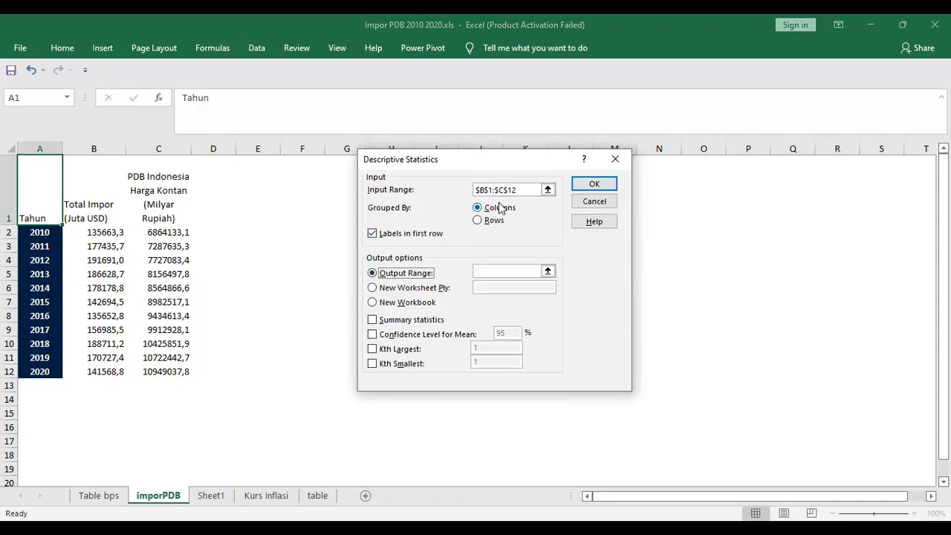
drag(557, 170, 603, 179)
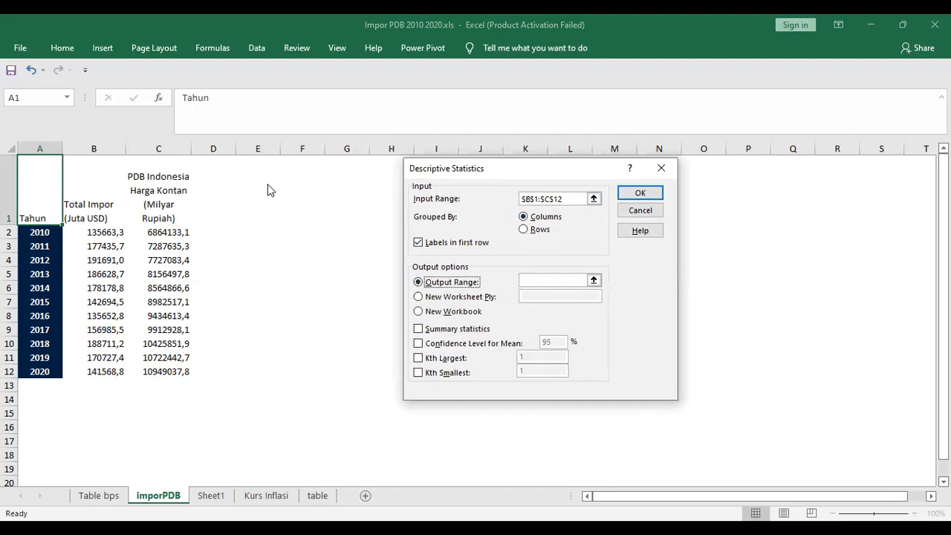
click(553, 280)
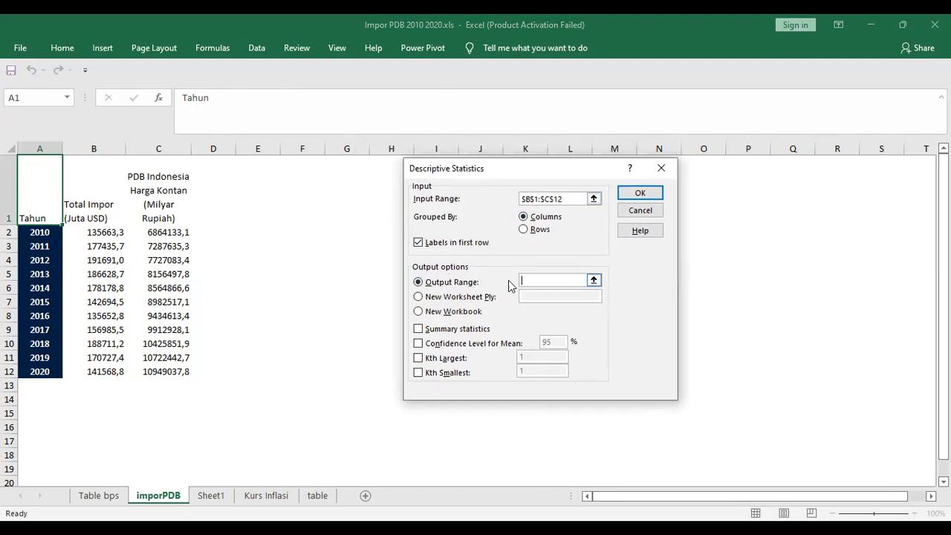
click(243, 197)
click(254, 243)
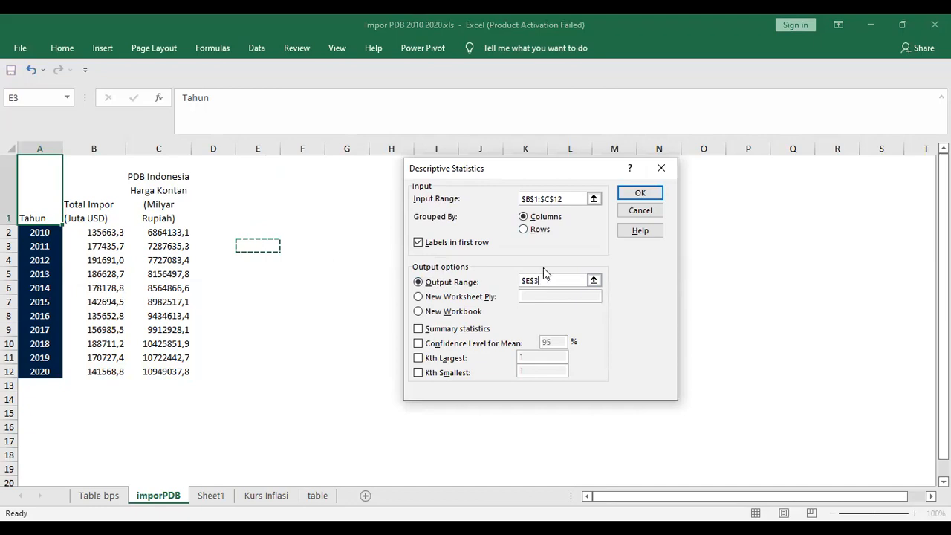
click(487, 329)
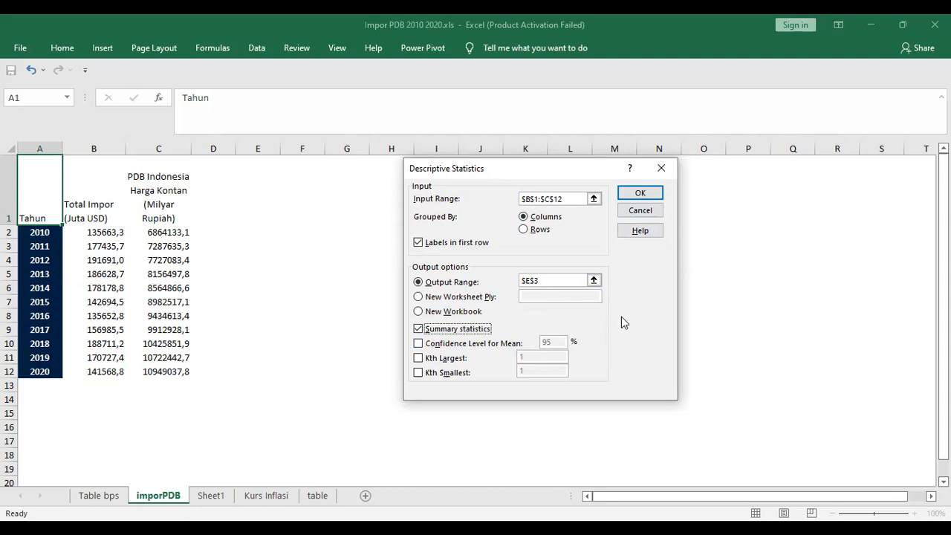
click(648, 196)
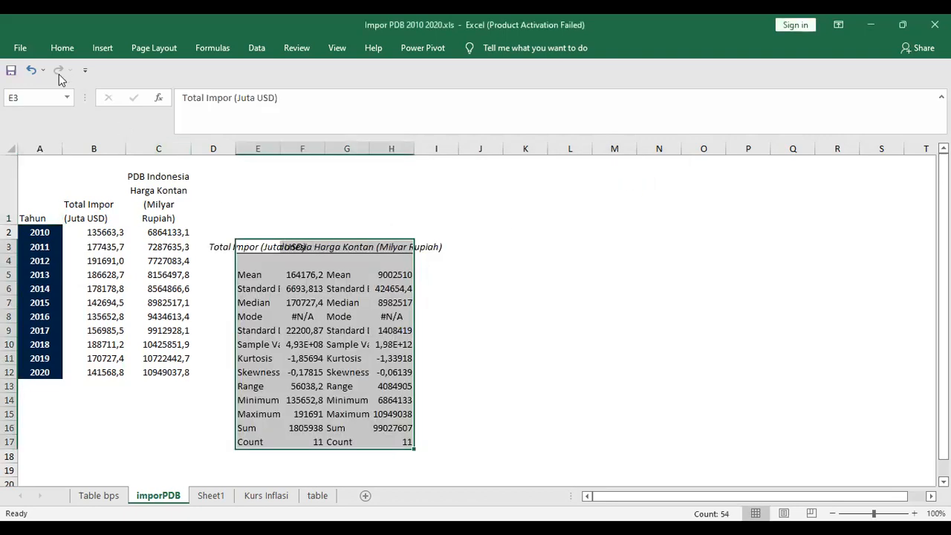
Step: AutoFit the column widths of the descriptive statistics output in columns E to H
click(63, 47)
click(745, 88)
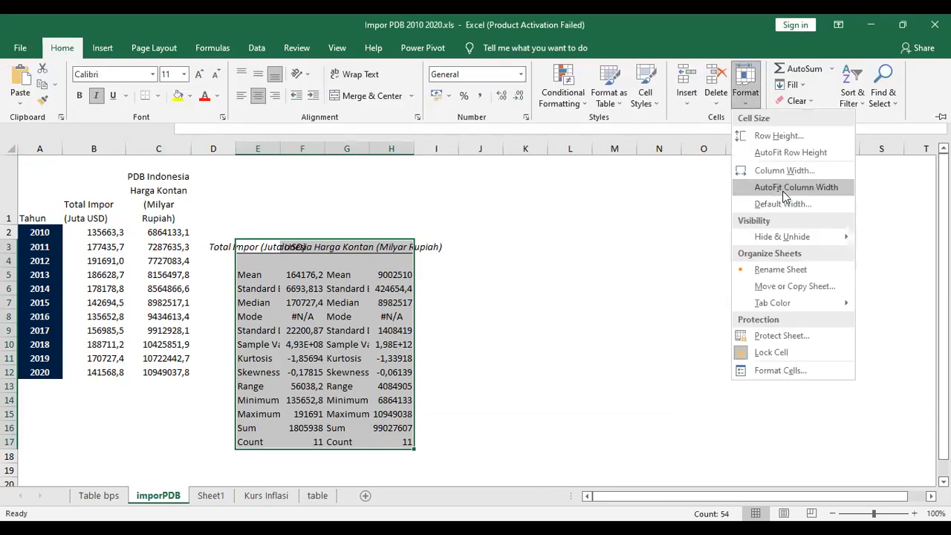
click(783, 187)
click(522, 305)
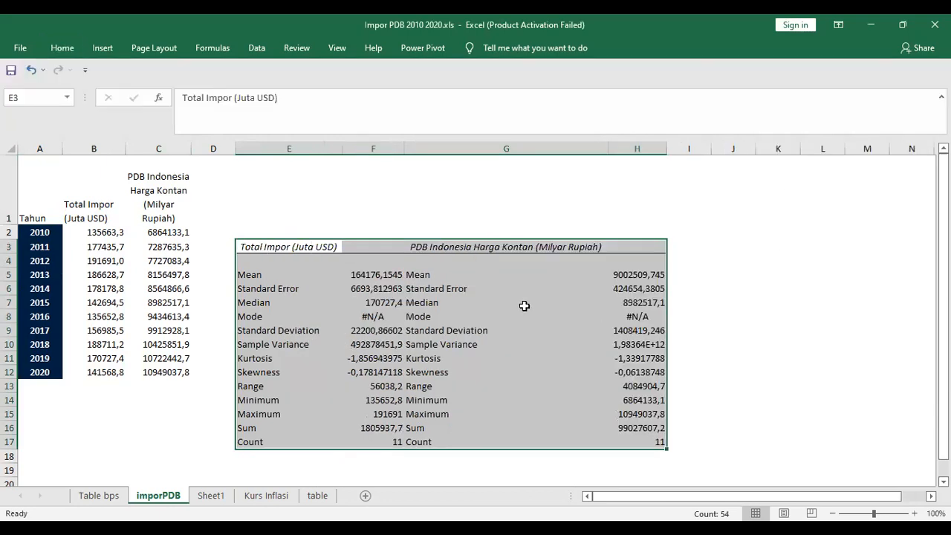
click(522, 306)
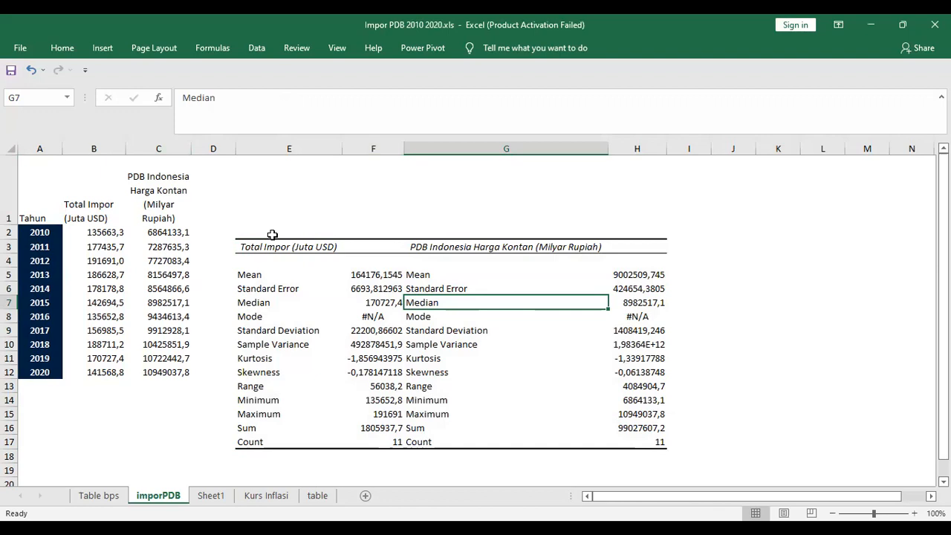
Step: Set up a Correlation analysis of the import and PDB columns, input range B1:C12, with labels in the first row
click(255, 50)
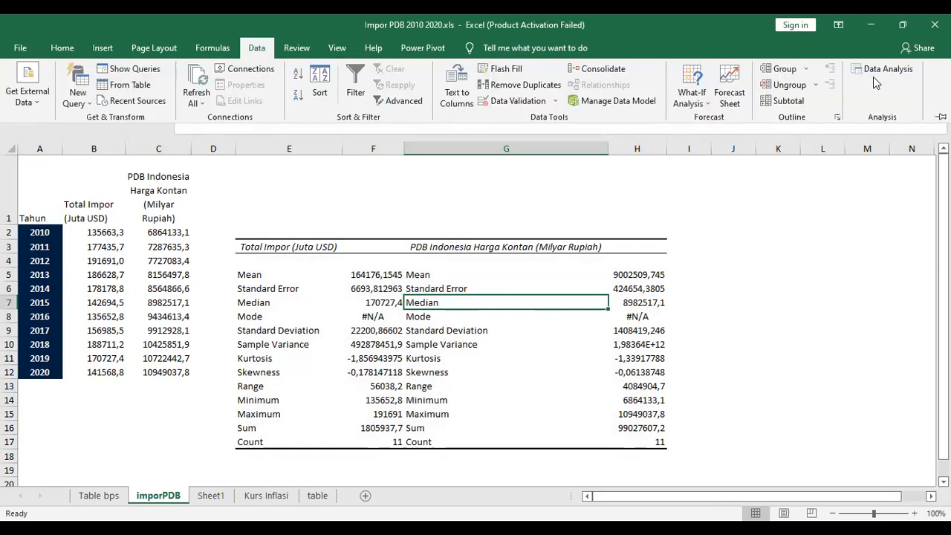
click(882, 69)
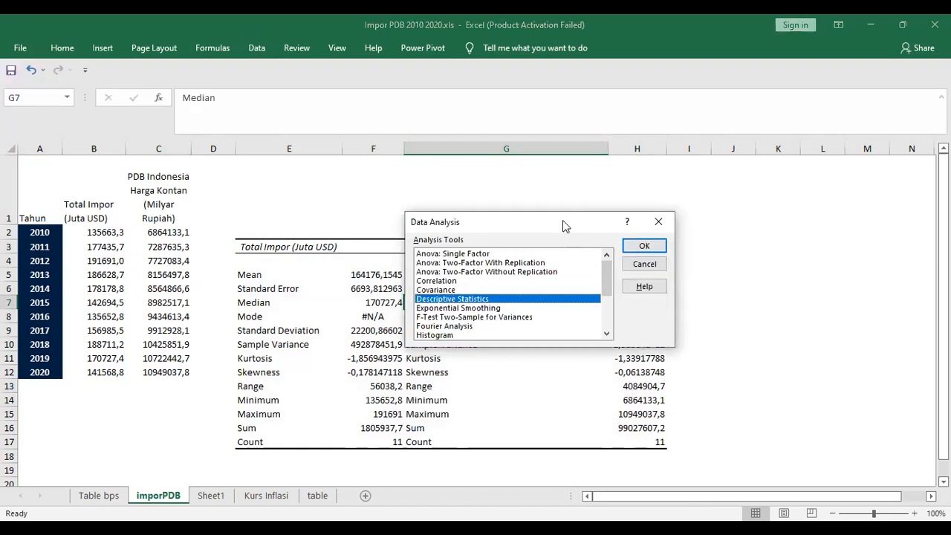
drag(568, 220, 589, 160)
drag(629, 210, 629, 216)
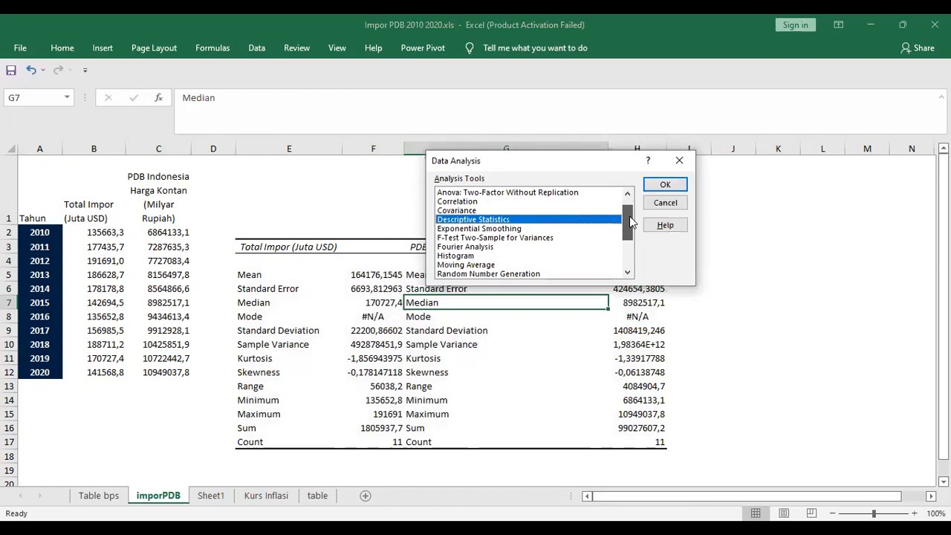
click(459, 201)
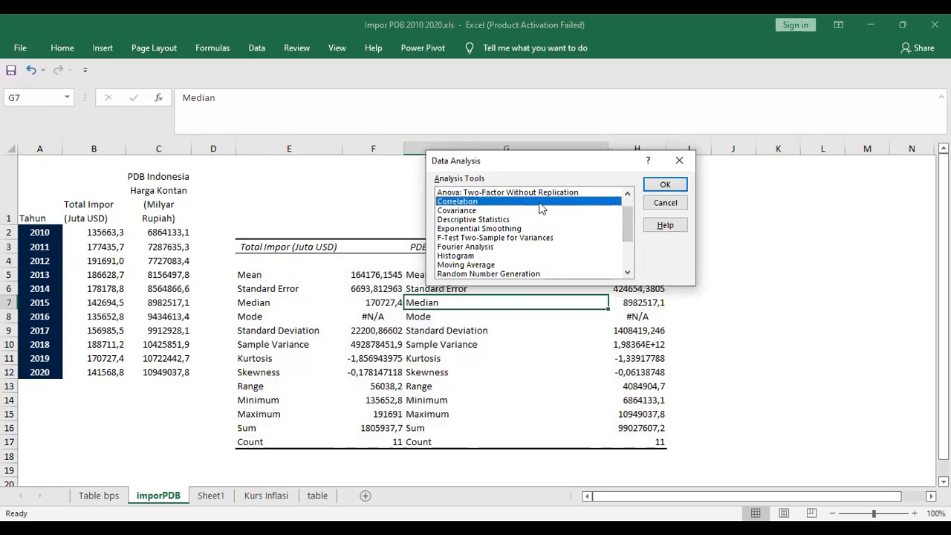
click(666, 186)
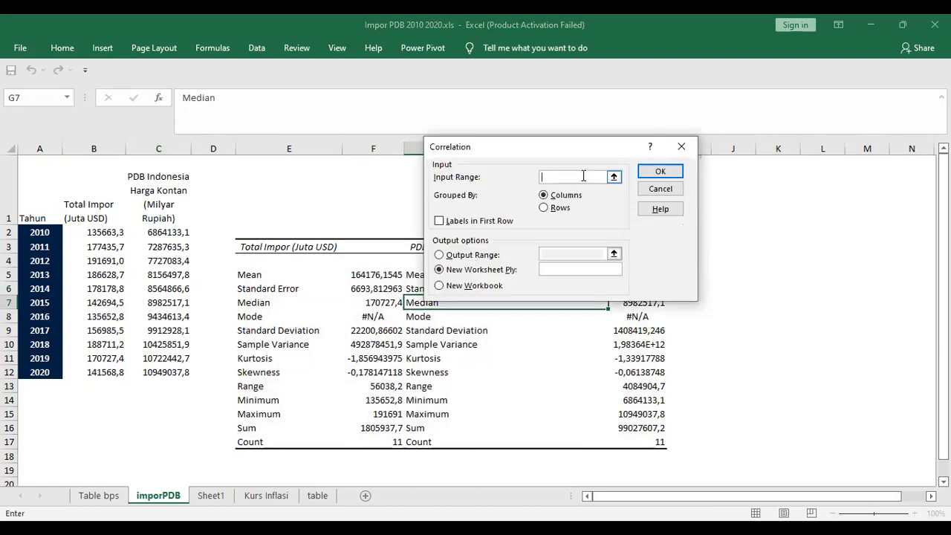
click(87, 193)
drag(87, 194, 160, 372)
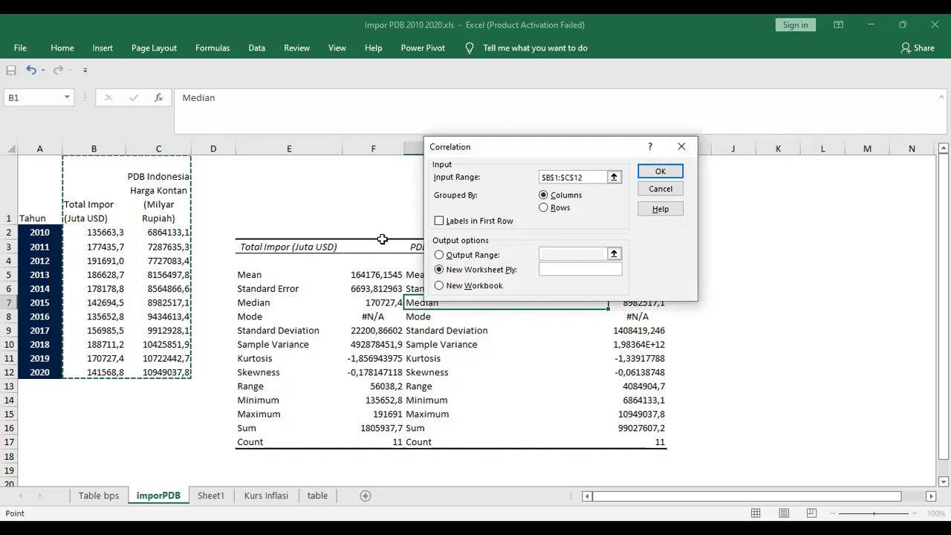
click(485, 222)
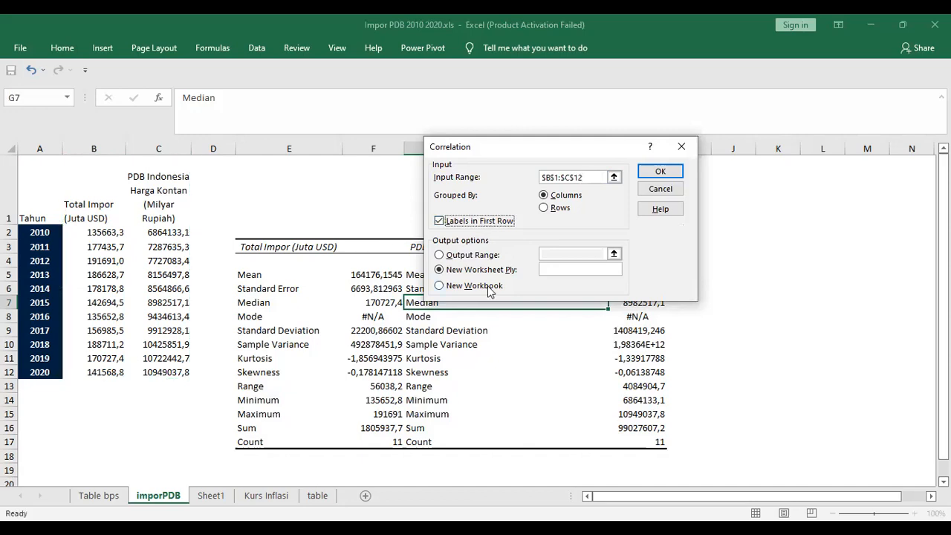
Step: Send the Correlation output to cell J3 on the same sheet and run the analysis
click(484, 255)
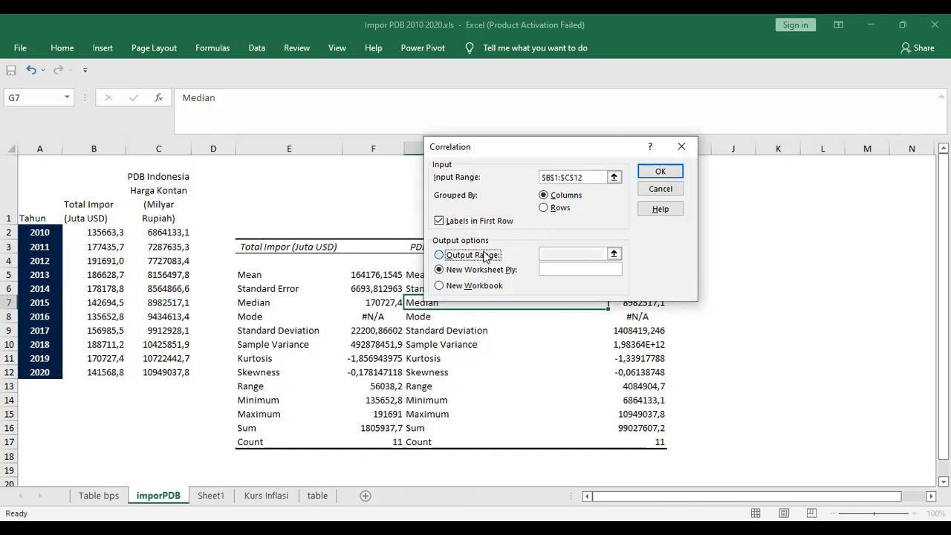
click(743, 251)
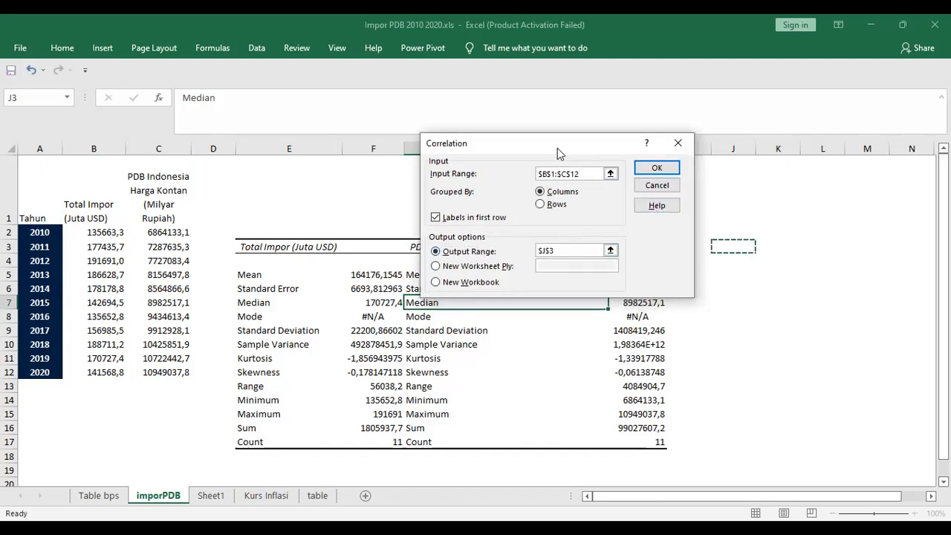
click(661, 167)
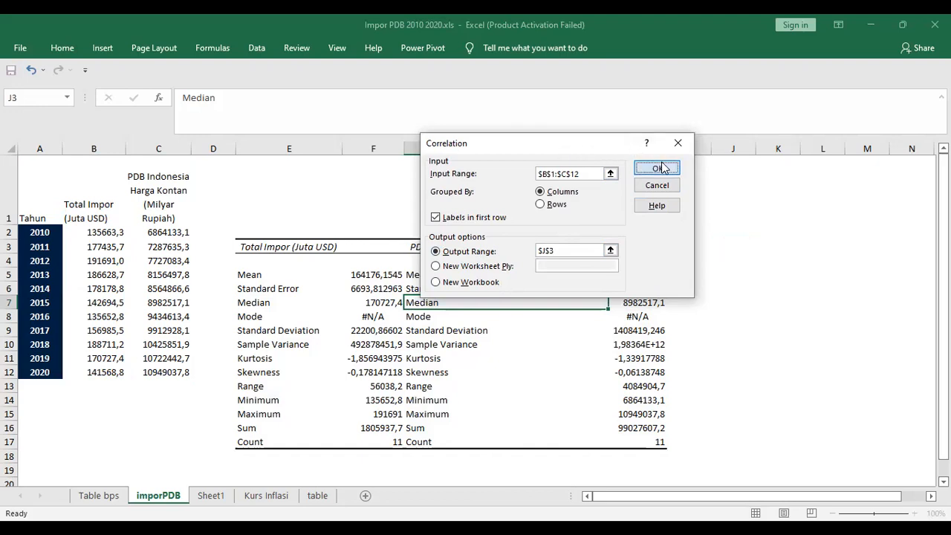
Step: AutoFit the column widths of the correlation output in columns J to L
click(63, 49)
click(748, 98)
click(788, 186)
drag(776, 496, 923, 498)
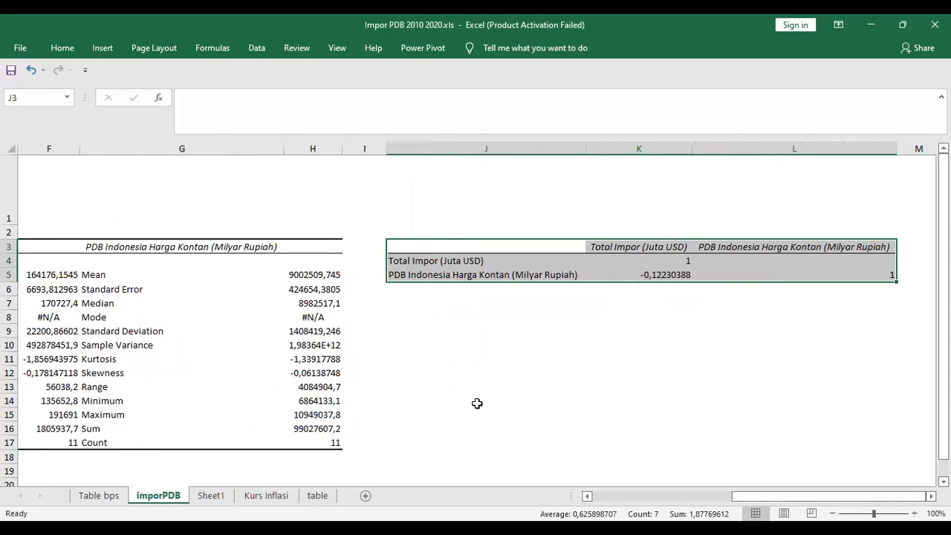
drag(739, 496, 691, 498)
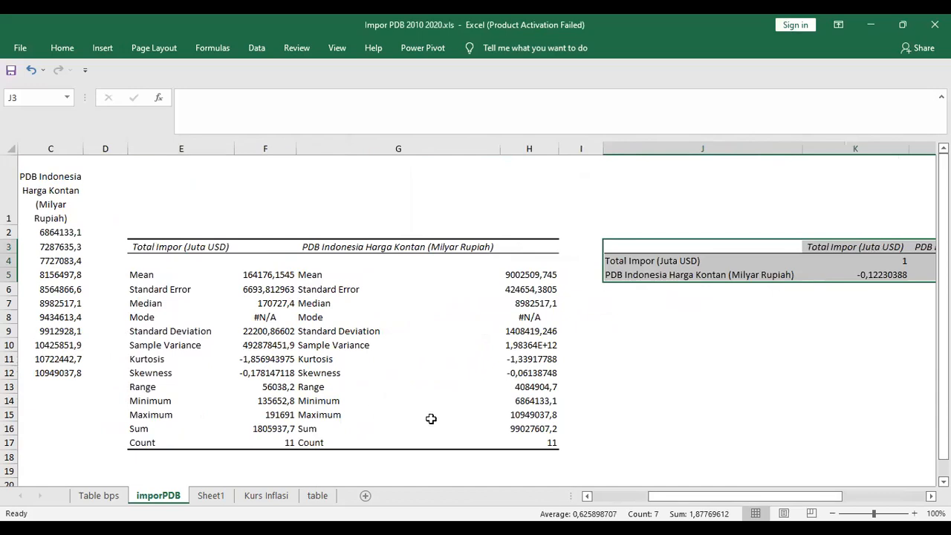
click(636, 497)
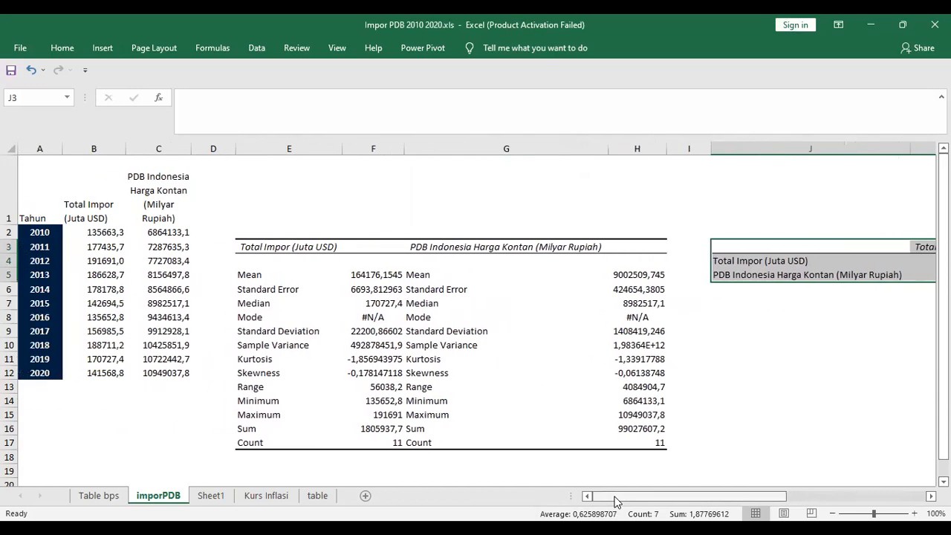
Step: Start a Regression analysis from the Data Analysis tools with the Total Impor column, B1:B12, as the Y range
click(68, 47)
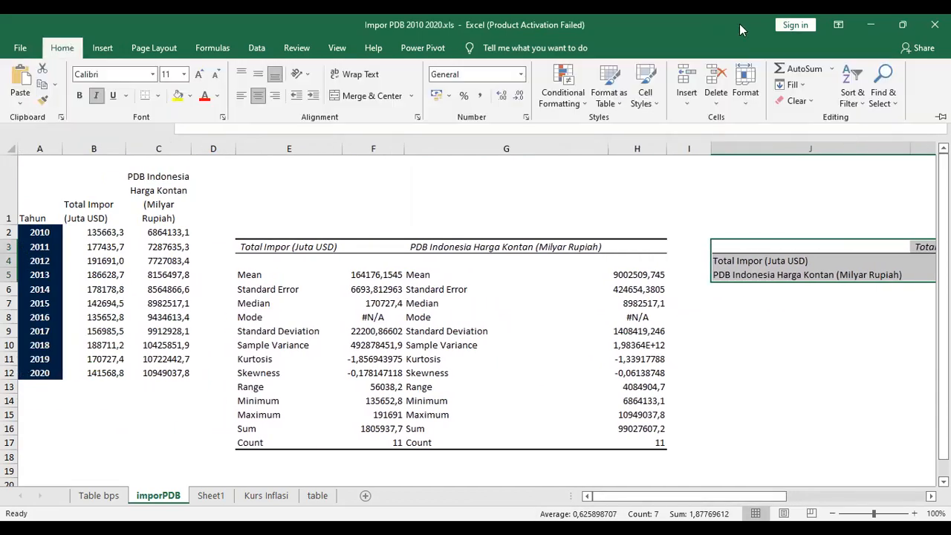
click(257, 47)
click(884, 68)
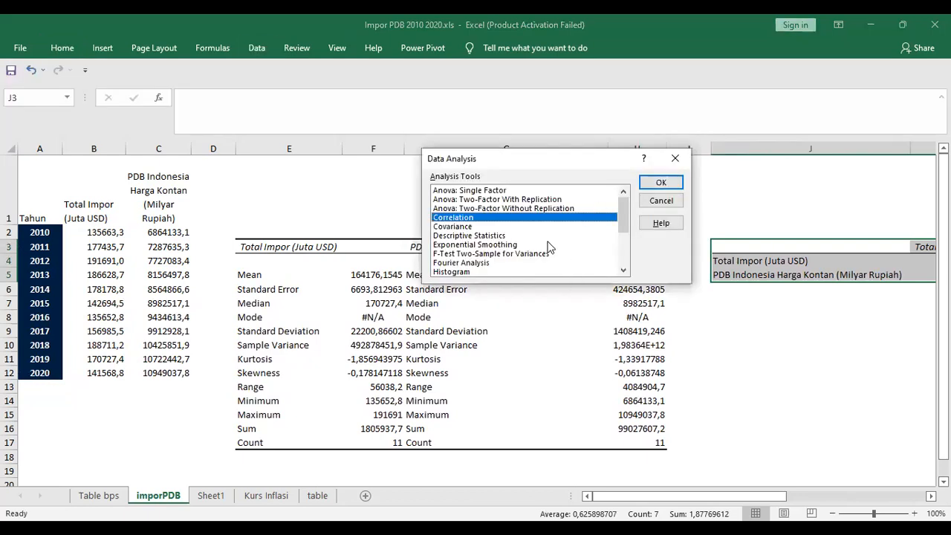
scroll(548, 247, down, 3)
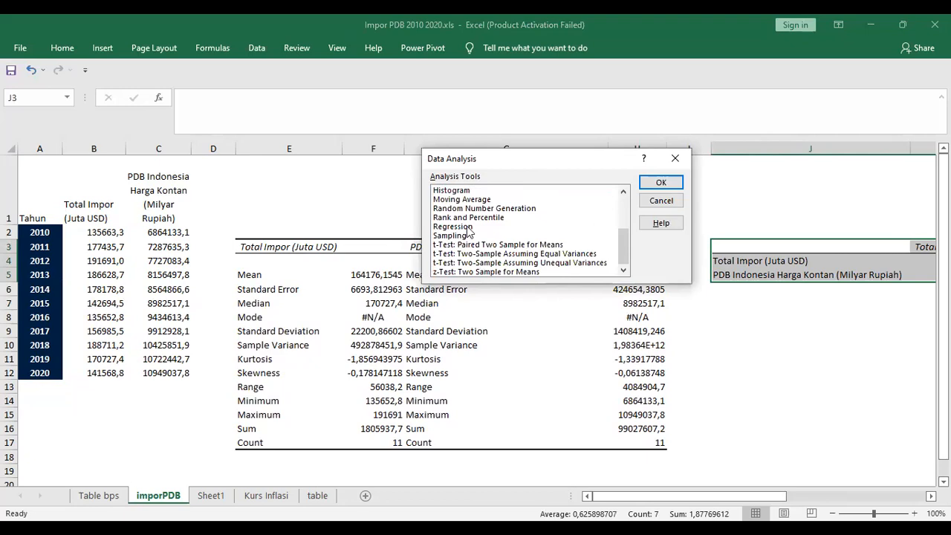
click(461, 226)
click(662, 182)
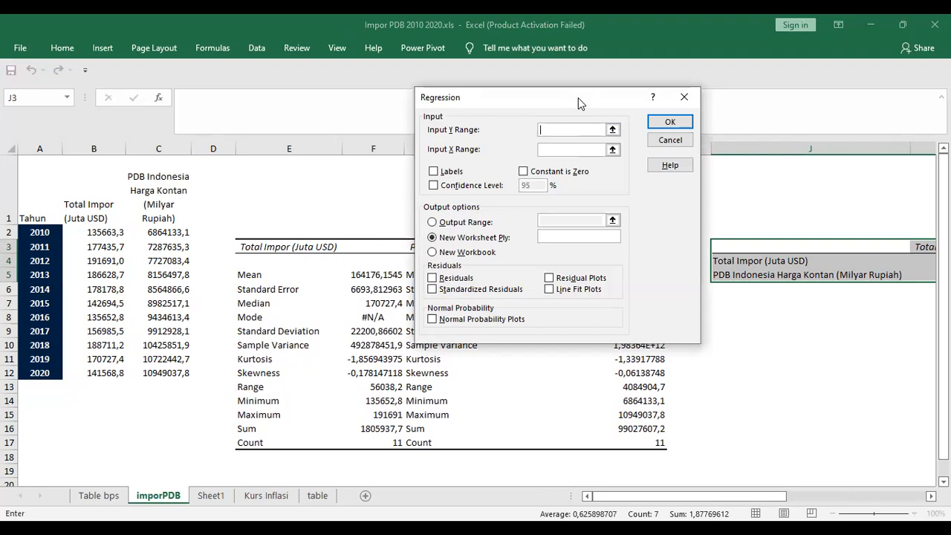
drag(579, 102, 610, 188)
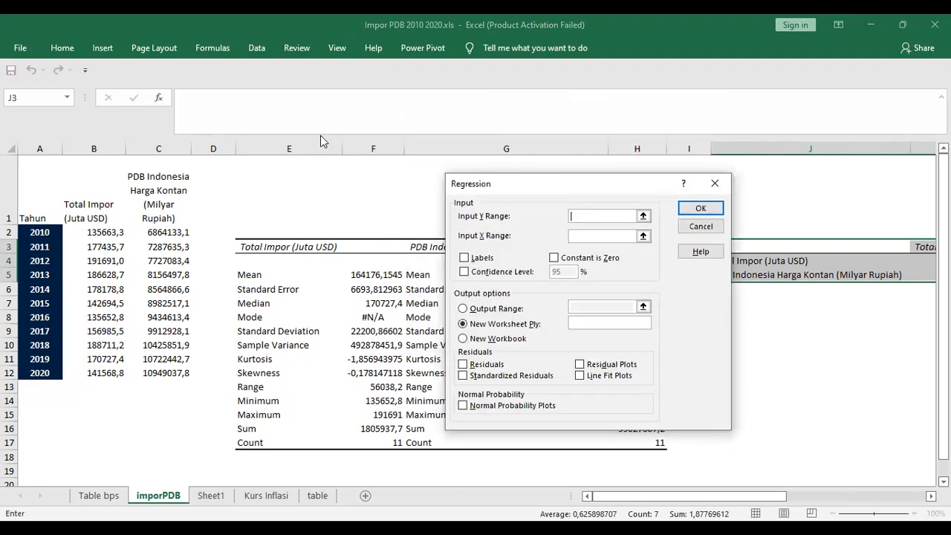
click(643, 215)
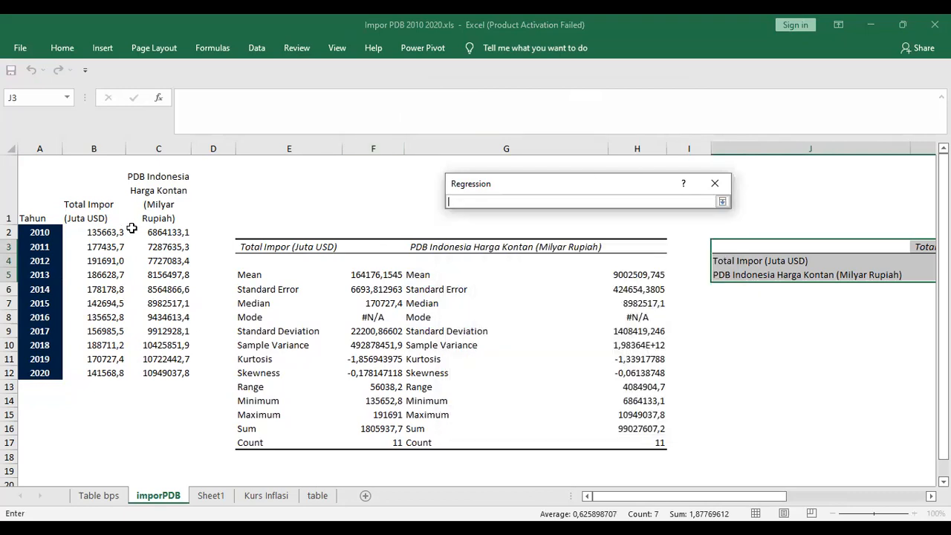
click(106, 196)
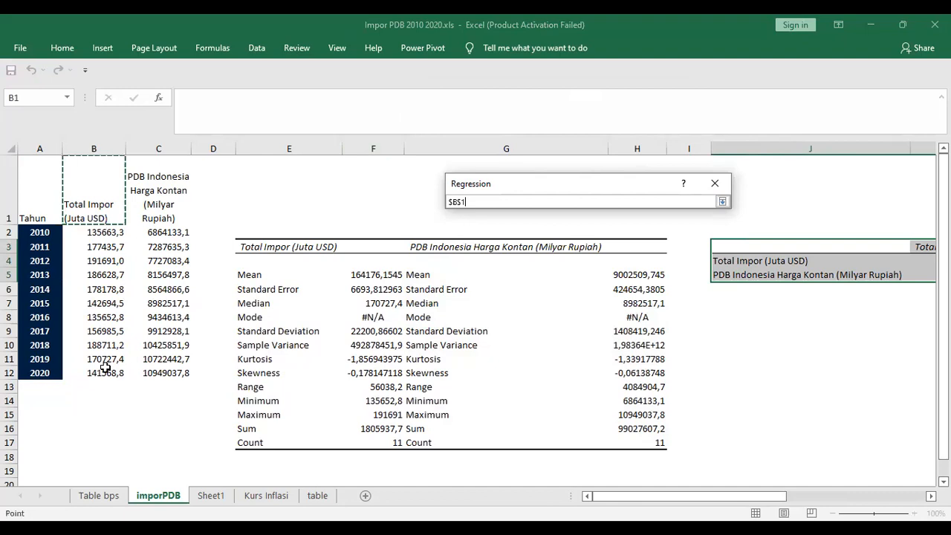
drag(105, 372, 105, 372)
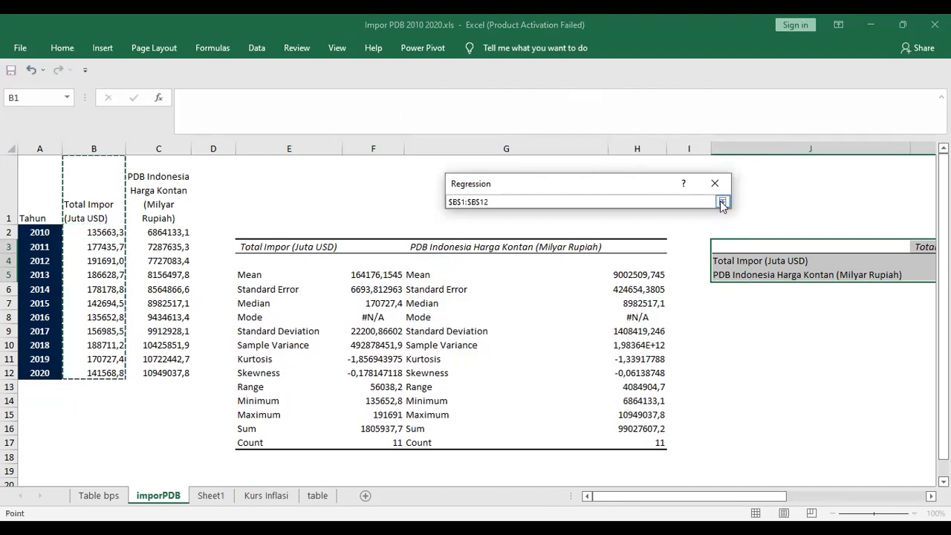
click(721, 202)
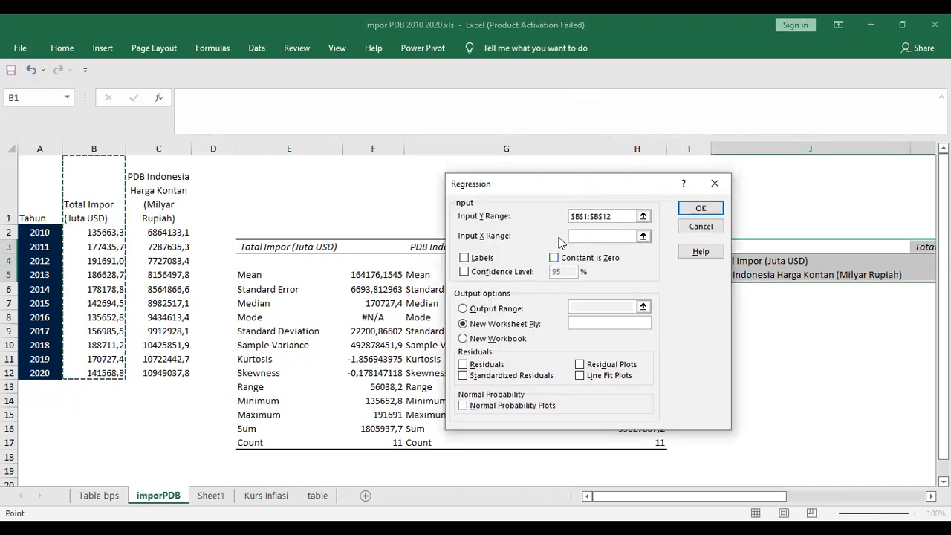
Step: Set the regression's X range to the PDB Indonesia column, C1:C12
click(603, 236)
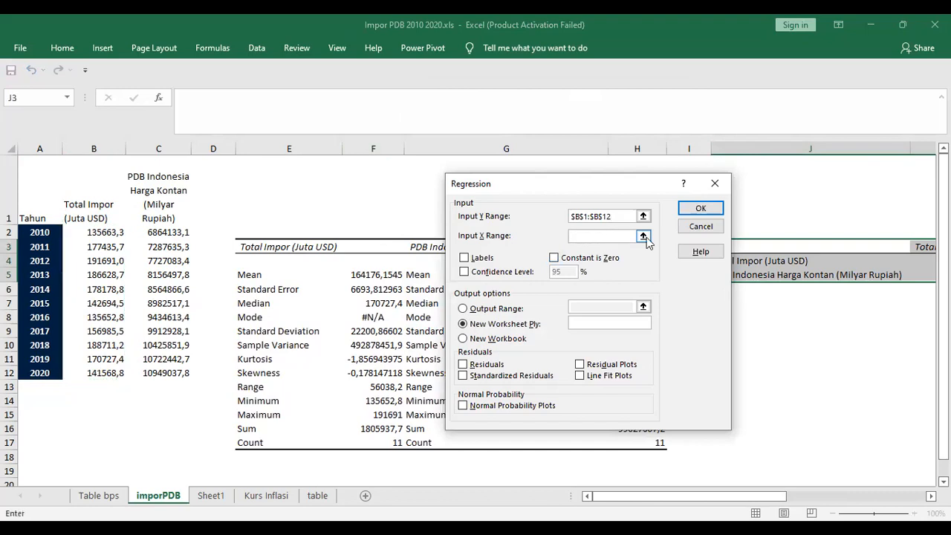
click(642, 236)
drag(161, 185, 165, 371)
click(721, 202)
click(721, 202)
Step: Treat the first row as labels in the regression and set the confidence level to 90%
click(481, 258)
drag(485, 272, 564, 269)
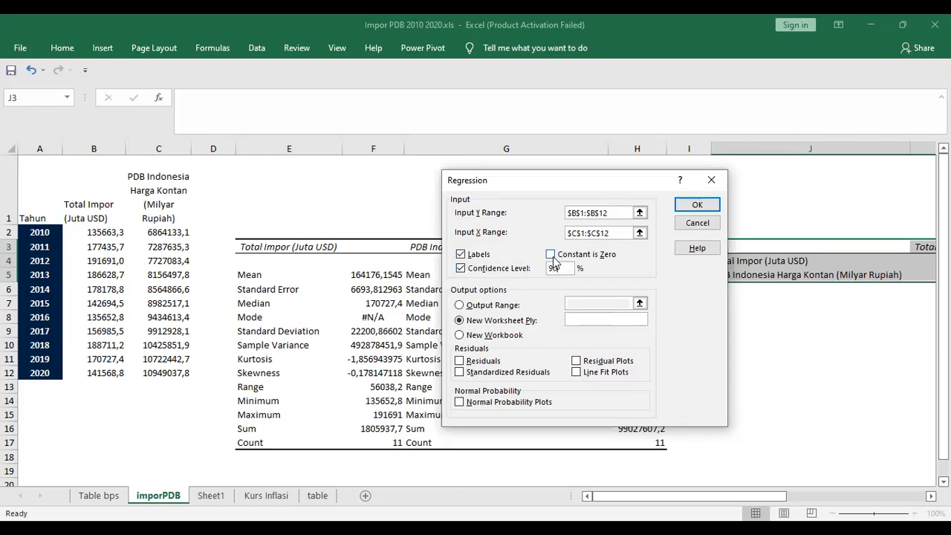
key(BackSpace)
text(0)
Step: Include residuals, standardized residuals, residual plots, line fit plots and normal probability plots in the regression output
click(483, 364)
click(487, 372)
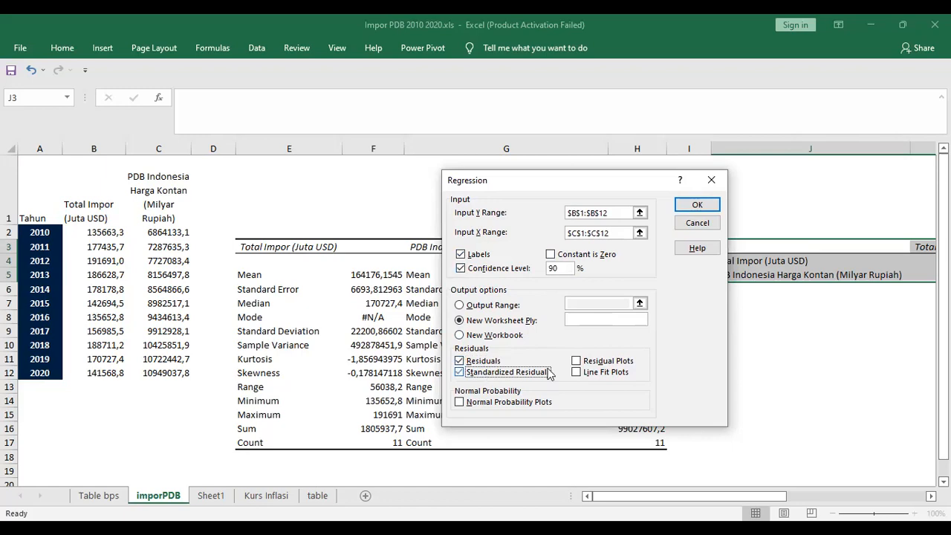
click(611, 363)
click(616, 376)
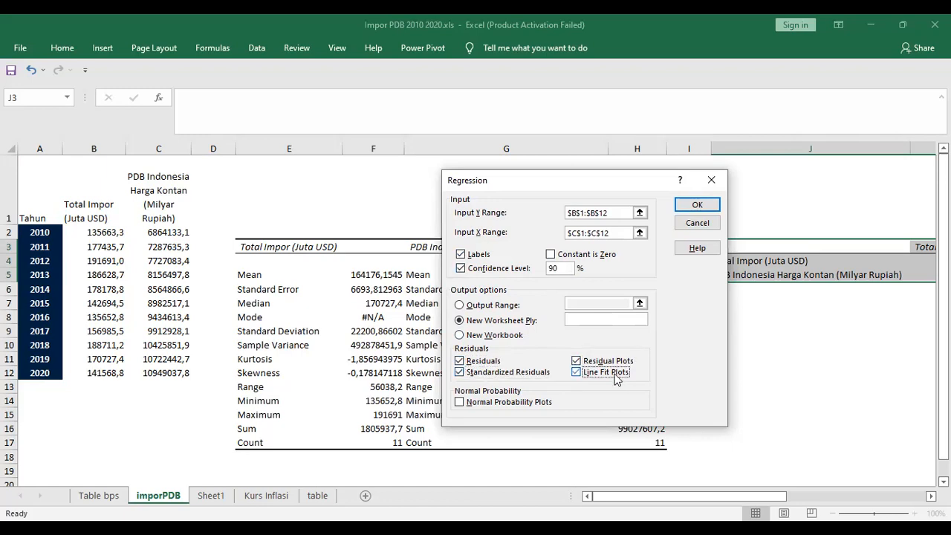
click(538, 405)
Step: Send the regression output to cell E19 on the same sheet and run the analysis
click(498, 308)
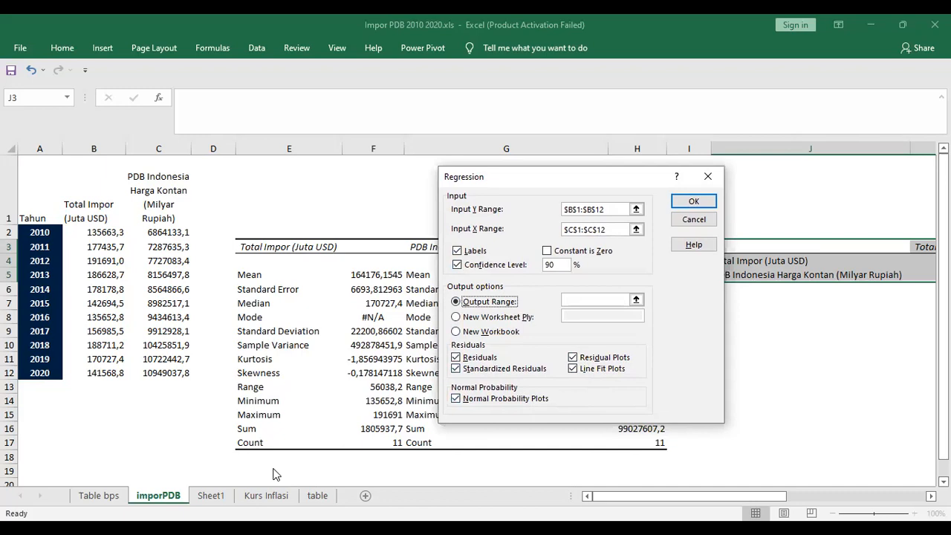
click(582, 300)
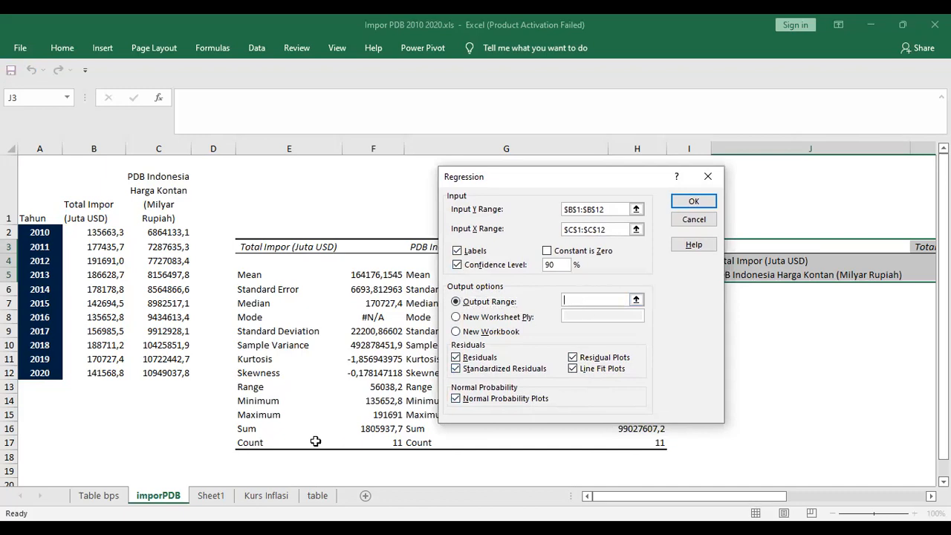
click(271, 469)
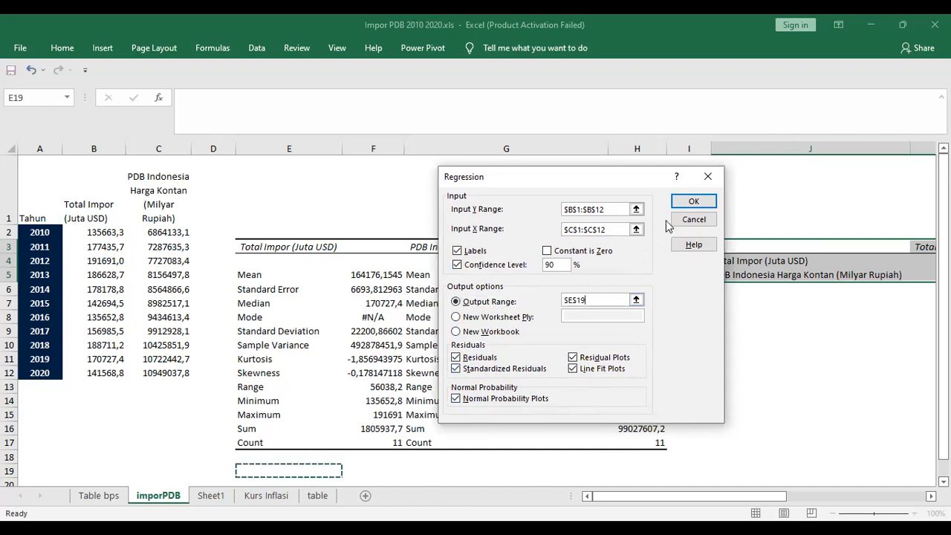
click(690, 201)
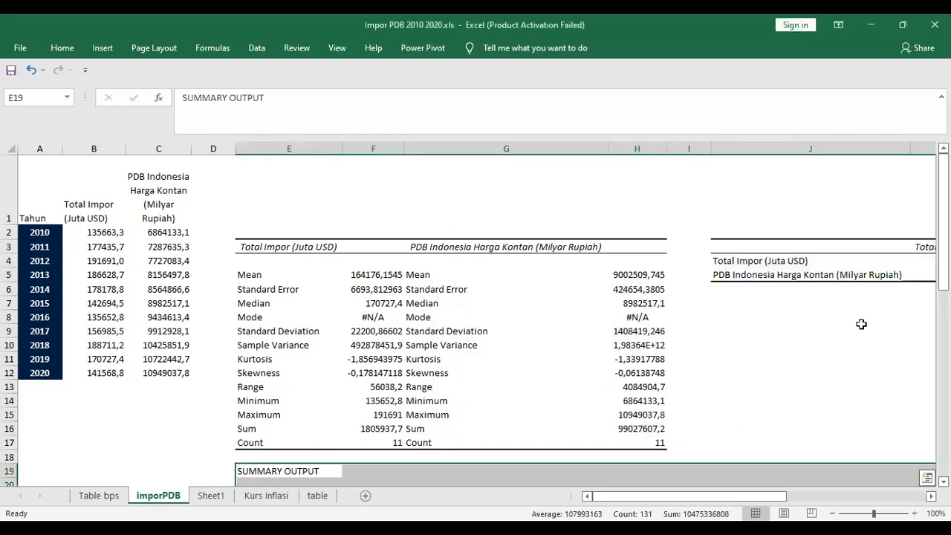
Step: Examine the regression summary, ANOVA and coefficients tables and the residual and probability outputs below E19
scroll(861, 323, down, 8)
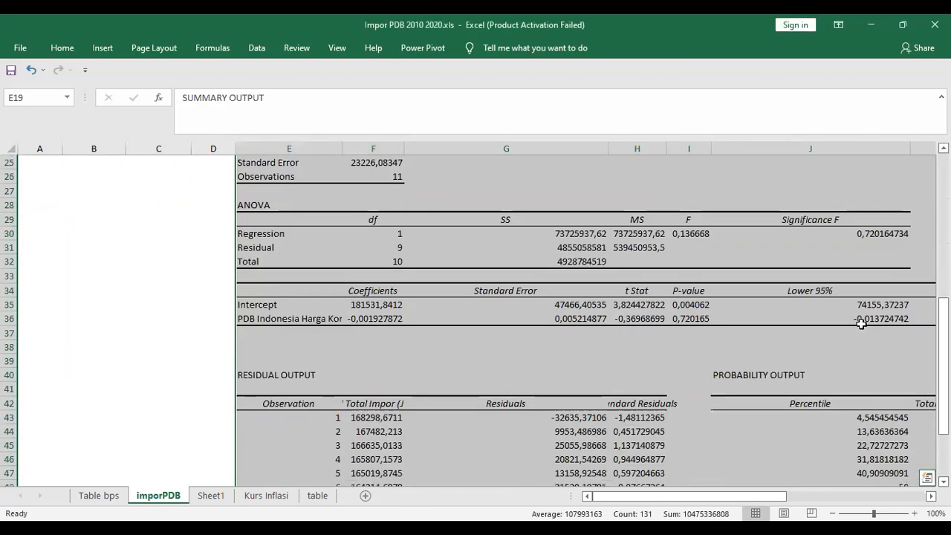
scroll(861, 324, down, 2)
scroll(861, 324, down, 1)
scroll(860, 324, up, 1)
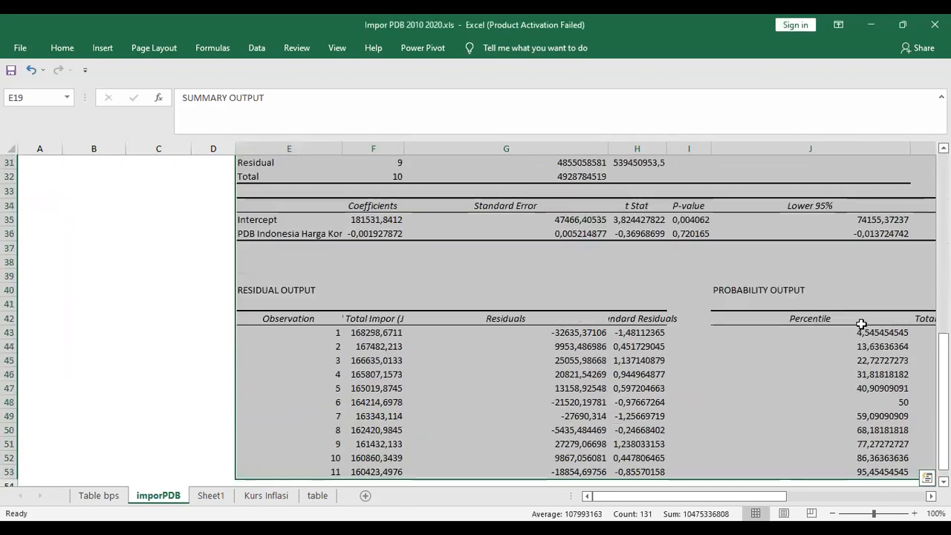
drag(773, 504, 815, 497)
click(673, 289)
scroll(672, 288, up, 1)
scroll(672, 288, up, 2)
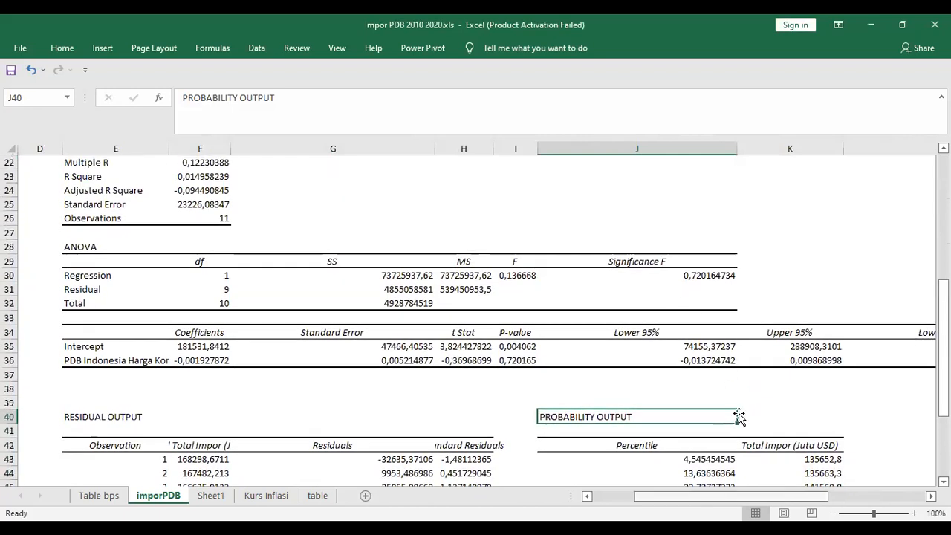
Step: Separate the overlapping regression charts, placing the Normal Probability Plot below the Residual Plot and the Line Fit Plot beside the Normal Probability Plot
drag(691, 496, 783, 496)
drag(629, 228, 600, 319)
click(31, 70)
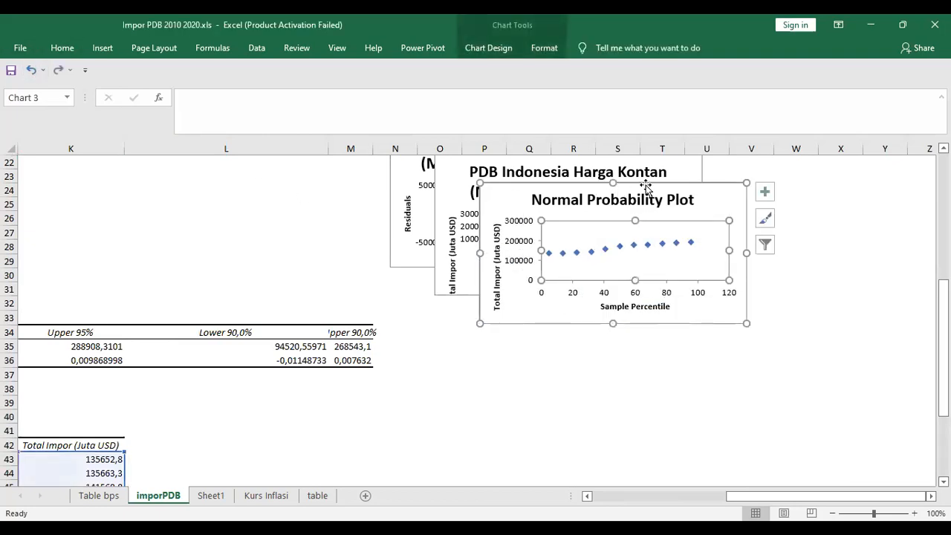
drag(717, 194, 644, 308)
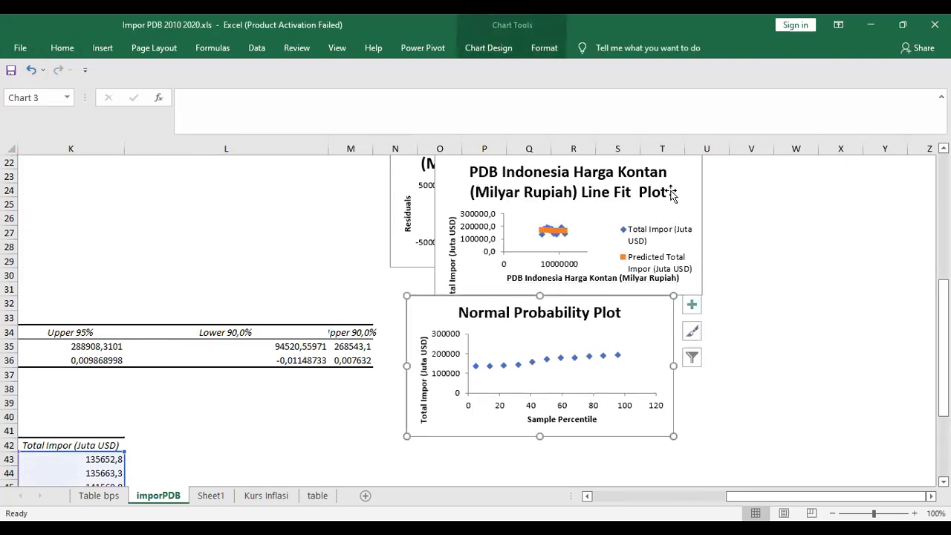
drag(680, 173, 921, 314)
drag(628, 178, 644, 193)
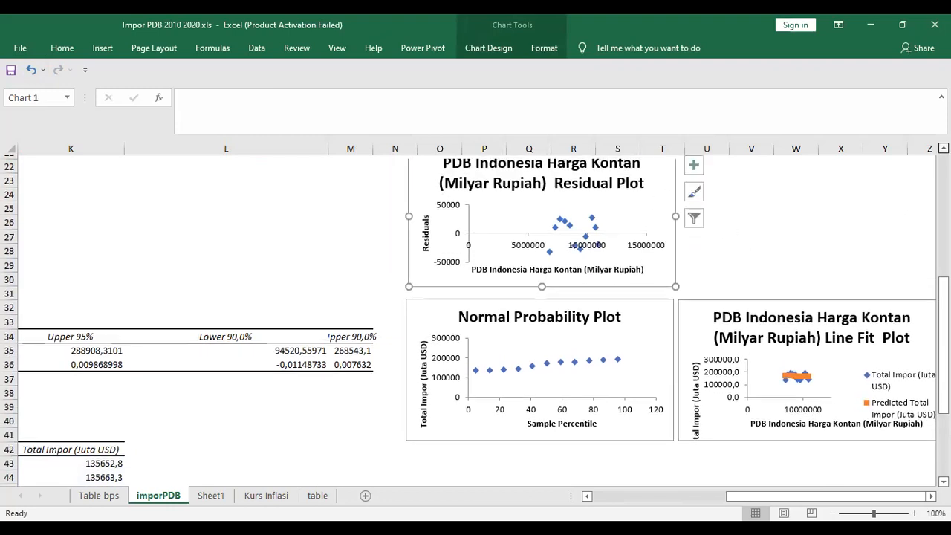
scroll(476, 315, up, 1)
scroll(475, 320, up, 1)
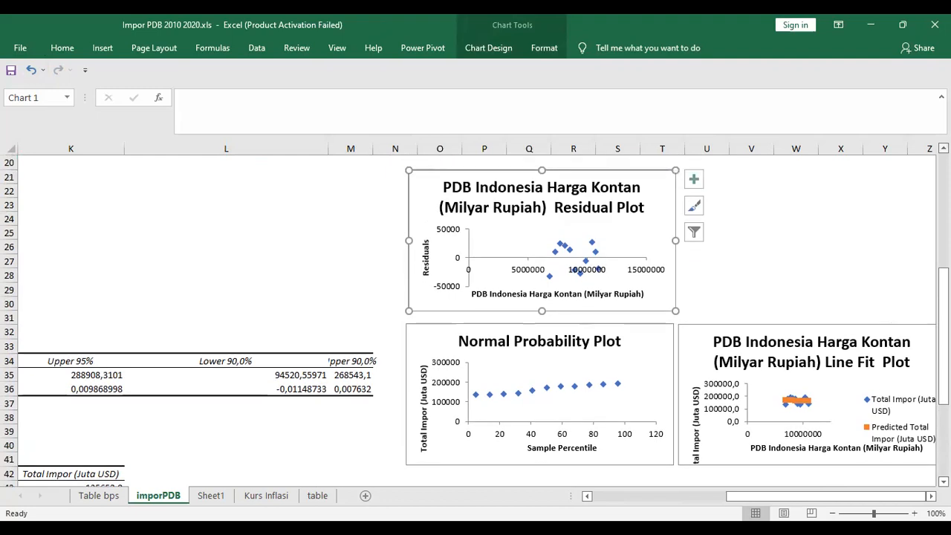